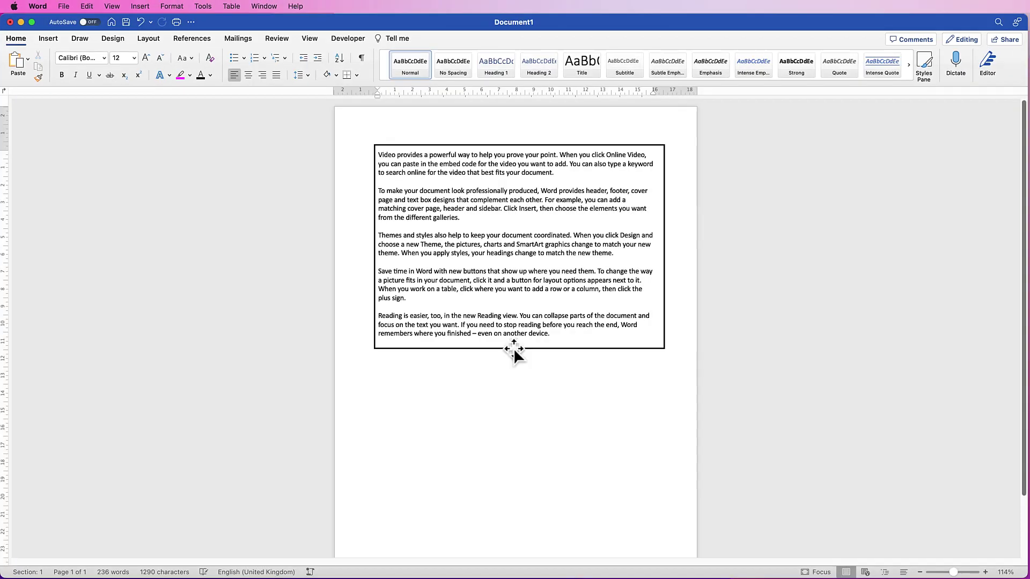
# - Fit the first text box to the last paragraph, set its wrapping, and enlarge and centre its lettering
pyautogui.moveTo(512, 346)
pyautogui.mouseDown()
pyautogui.moveTo(533, 304)
pyautogui.moveTo(510, 320)
pyautogui.moveTo(511, 342)
pyautogui.mouseUp()
pyautogui.moveTo(519, 139)
pyautogui.mouseDown()
pyautogui.moveTo(507, 339)
pyautogui.moveTo(558, 335)
pyautogui.moveTo(313, 169)
pyautogui.mouseUp()
pyautogui.click(635, 62)
pyautogui.click(655, 150)
pyautogui.click(146, 57)
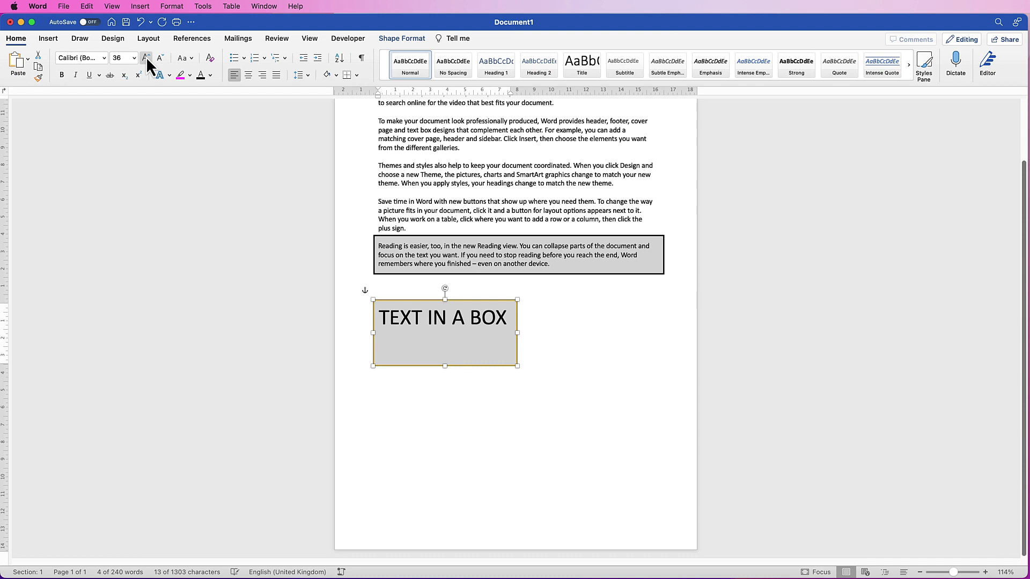
pyautogui.click(145, 57)
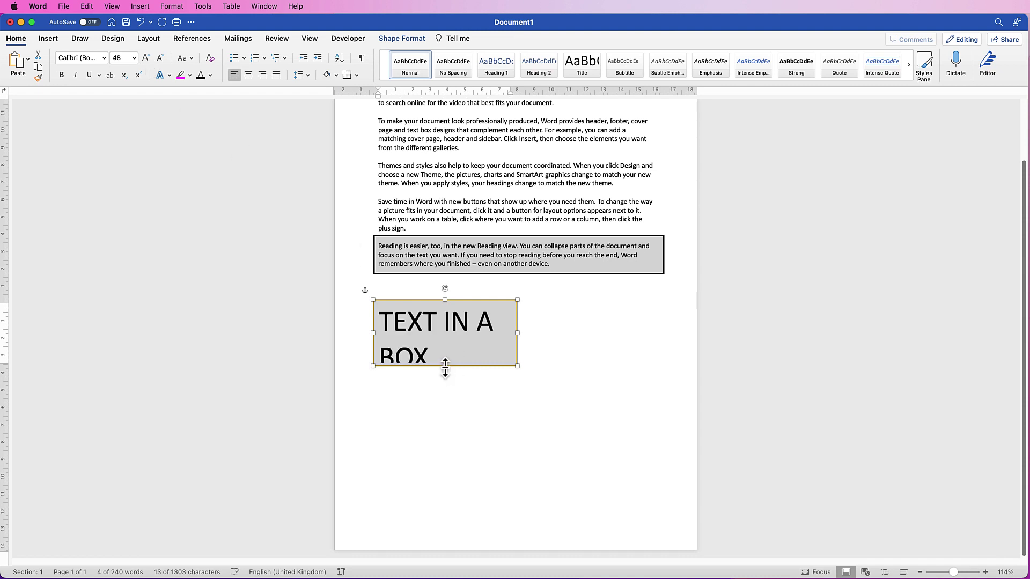
pyautogui.moveTo(446, 366); pyautogui.dragTo(445, 373)
pyautogui.click(248, 76)
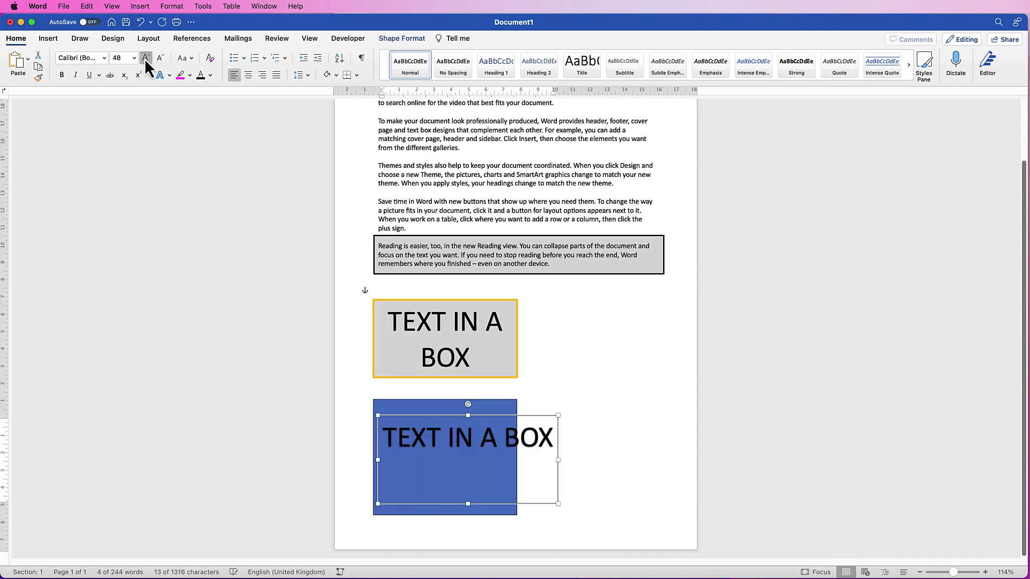
# - Enlarge the second text box's text and widen its text area to fill the box
pyautogui.click(145, 58)
pyautogui.click(146, 57)
pyautogui.click(160, 57)
pyautogui.moveTo(478, 458); pyautogui.dragTo(516, 458)
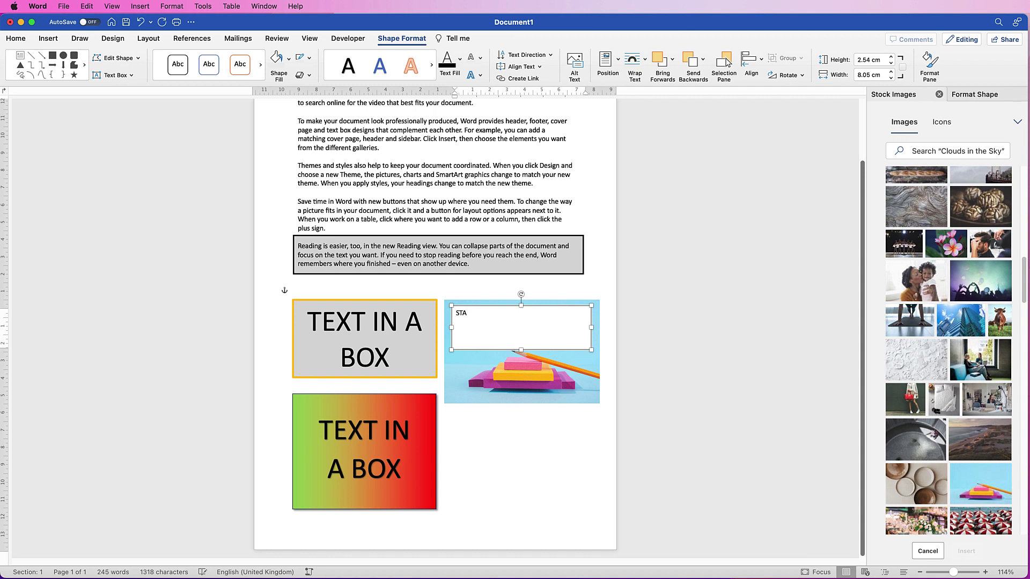
# - Replace the photo caption with 'ART & DESIGN', enlarge its font and centre it
pyautogui.press('BackSpace')
pyautogui.press('BackSpace')
pyautogui.press('BackSpace')
pyautogui.press('BackSpace')
pyautogui.press('BackSpace')
pyautogui.press('BackSpace')
pyautogui.press('BackSpace')
pyautogui.press('BackSpace')
pyautogui.press('BackSpace')
pyautogui.write('ART & DESIGN')
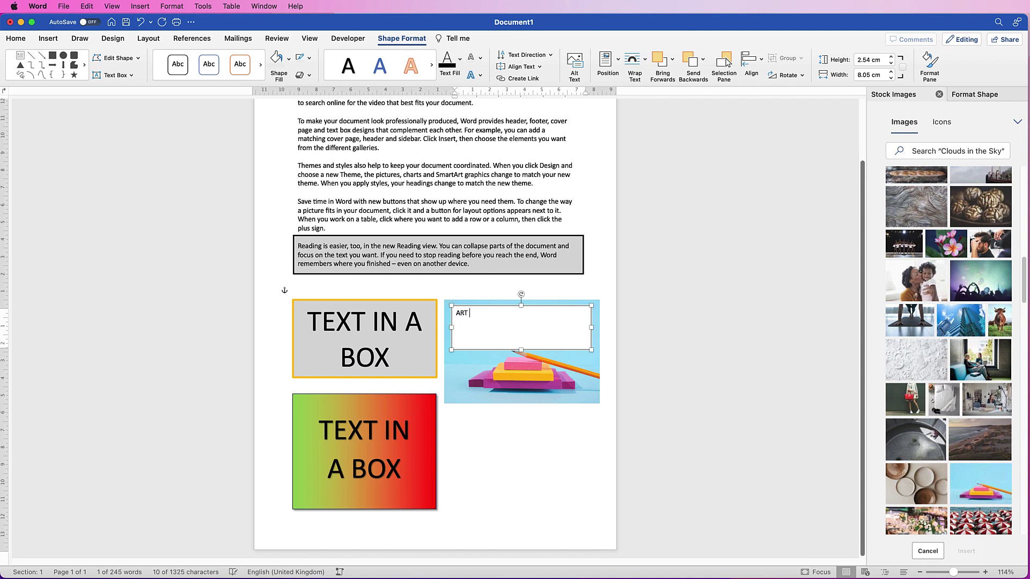
pyautogui.click(16, 38)
pyautogui.hotkey('alt', 'shift', 'Left')
pyautogui.hotkey('alt', 'shift', 'Left')
pyautogui.hotkey('alt', 'shift', 'Left')
pyautogui.click(145, 57)
pyautogui.click(146, 57)
pyautogui.click(146, 57)
pyautogui.click(247, 75)
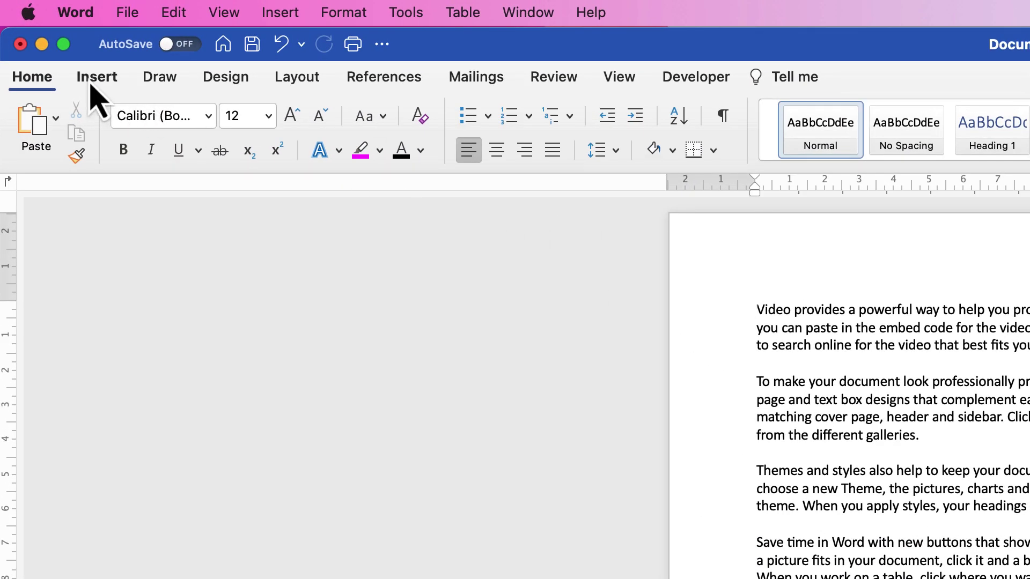
# - Insert a plain rectangle shape drawn over the body paragraphs
pyautogui.click(100, 84)
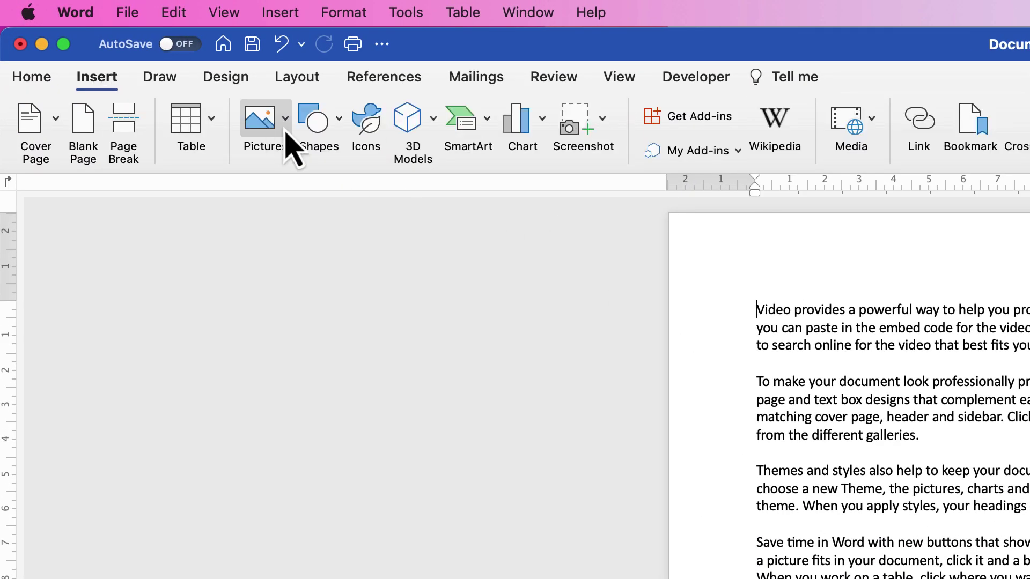
pyautogui.click(344, 140)
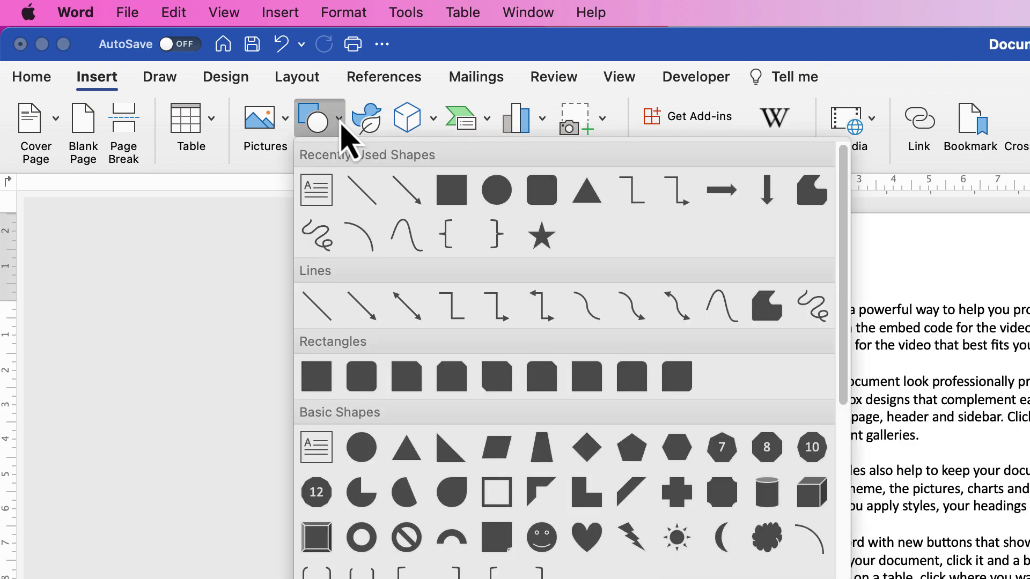
pyautogui.click(319, 389)
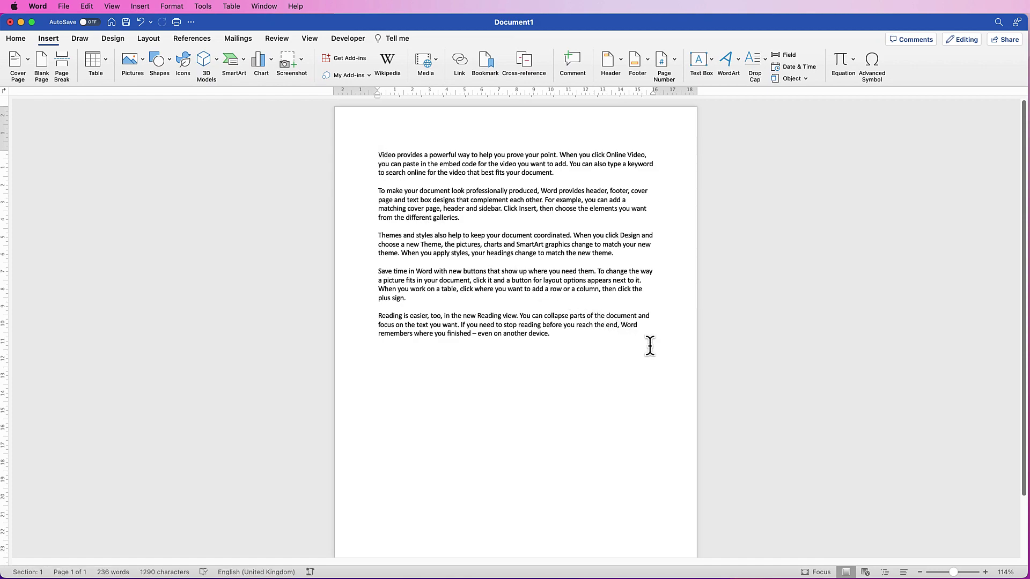
pyautogui.moveTo(661, 349); pyautogui.dragTo(663, 352)
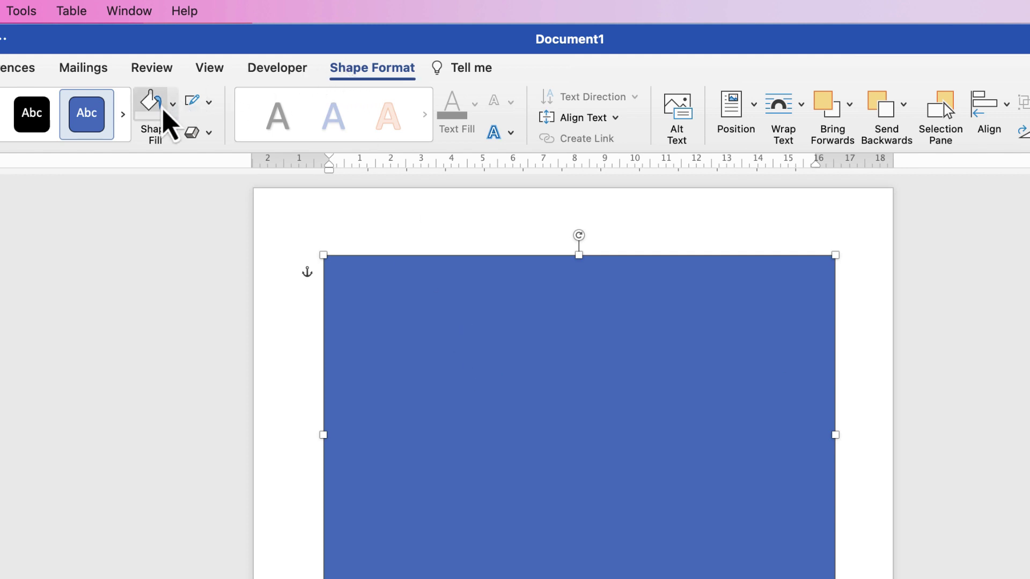
# - Give the rectangle No Fill and a black 2¼ pt outline
pyautogui.click(172, 110)
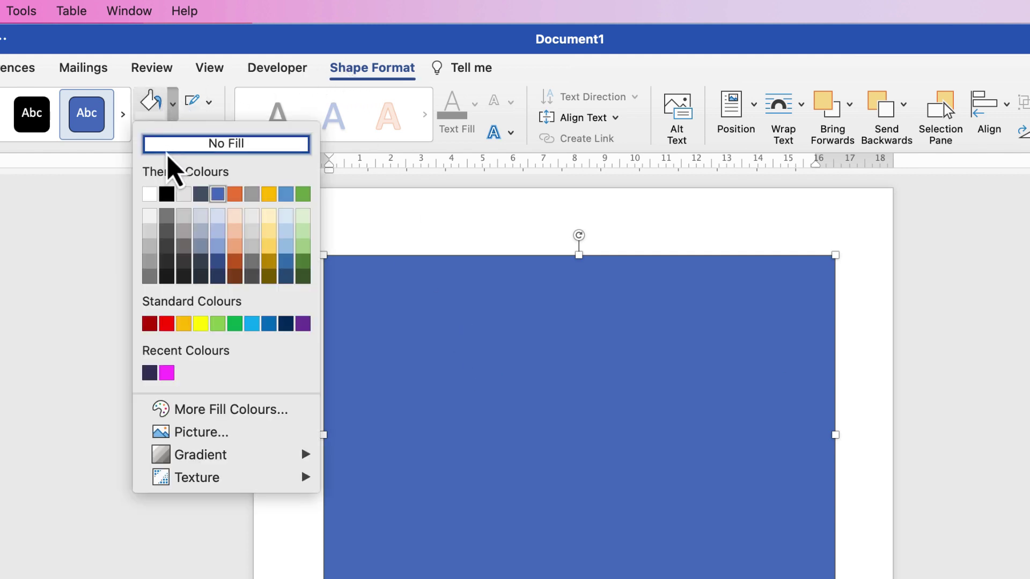
pyautogui.click(171, 149)
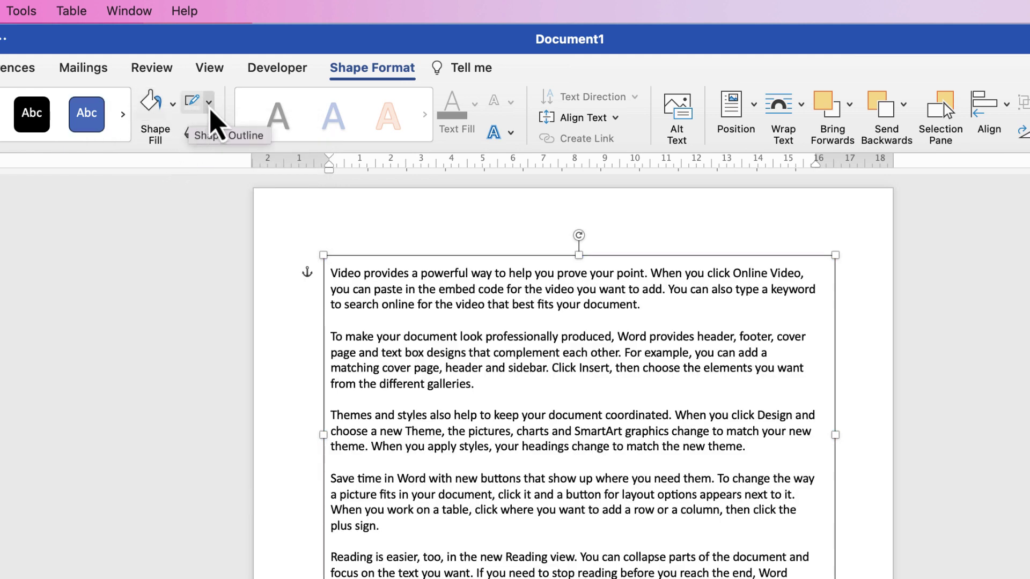
pyautogui.click(209, 105)
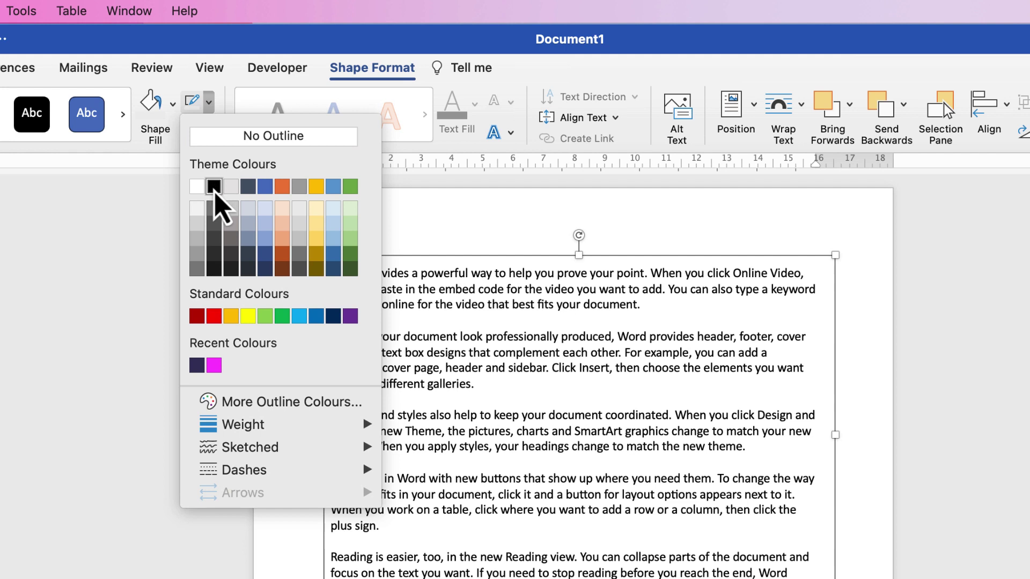
pyautogui.click(214, 188)
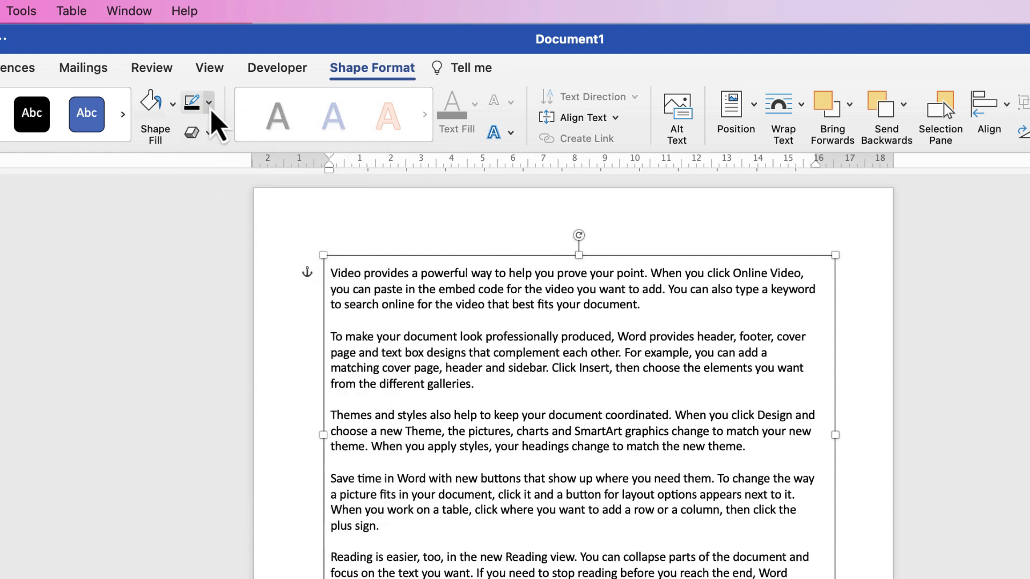
pyautogui.click(210, 107)
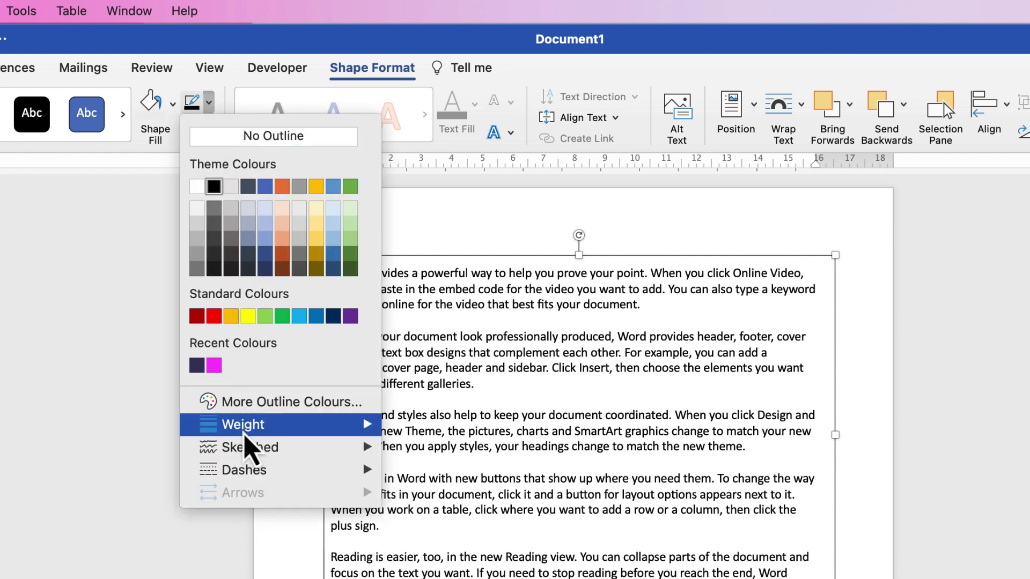
pyautogui.moveTo(217, 435)
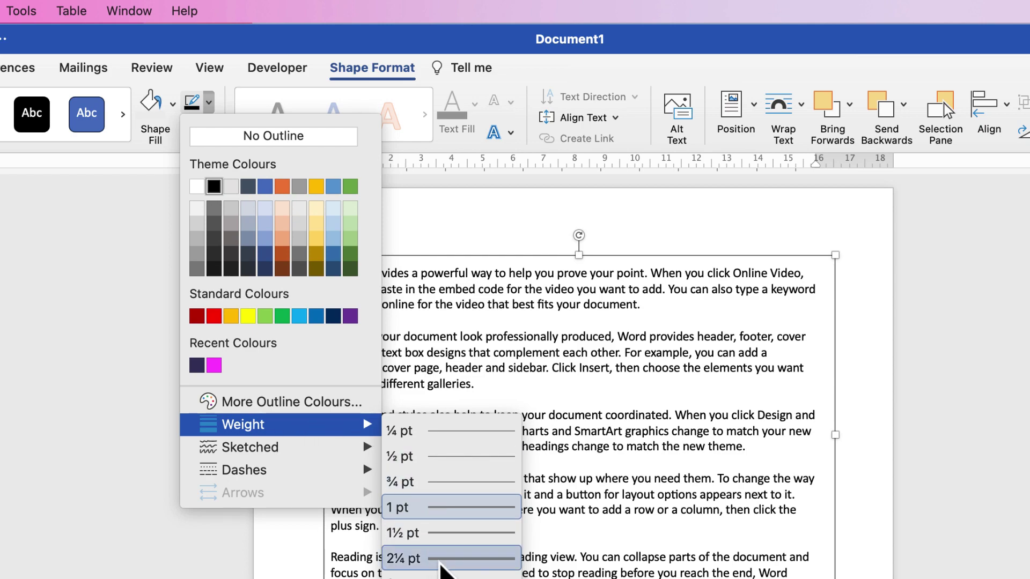
pyautogui.click(443, 559)
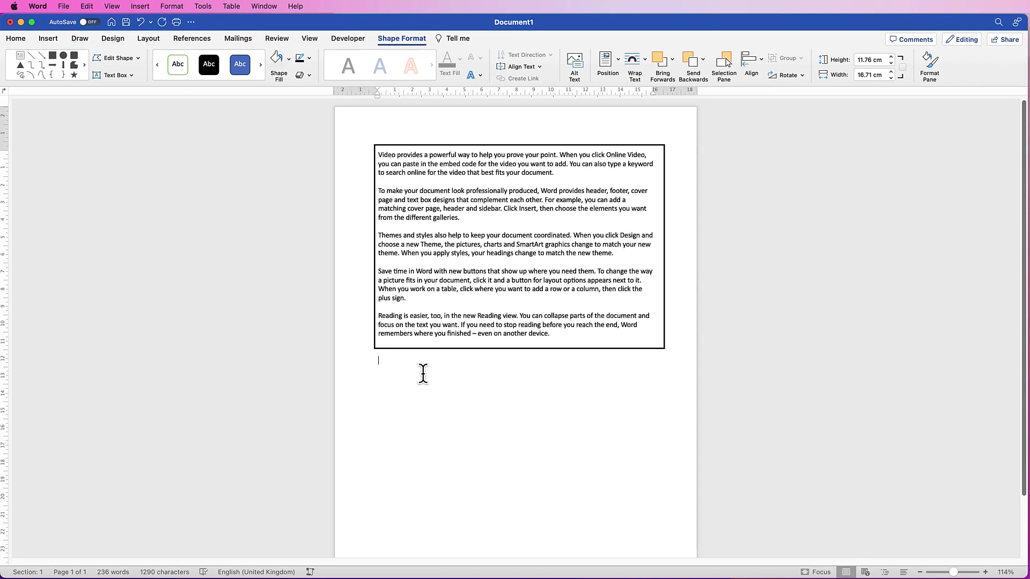
pyautogui.click(422, 403)
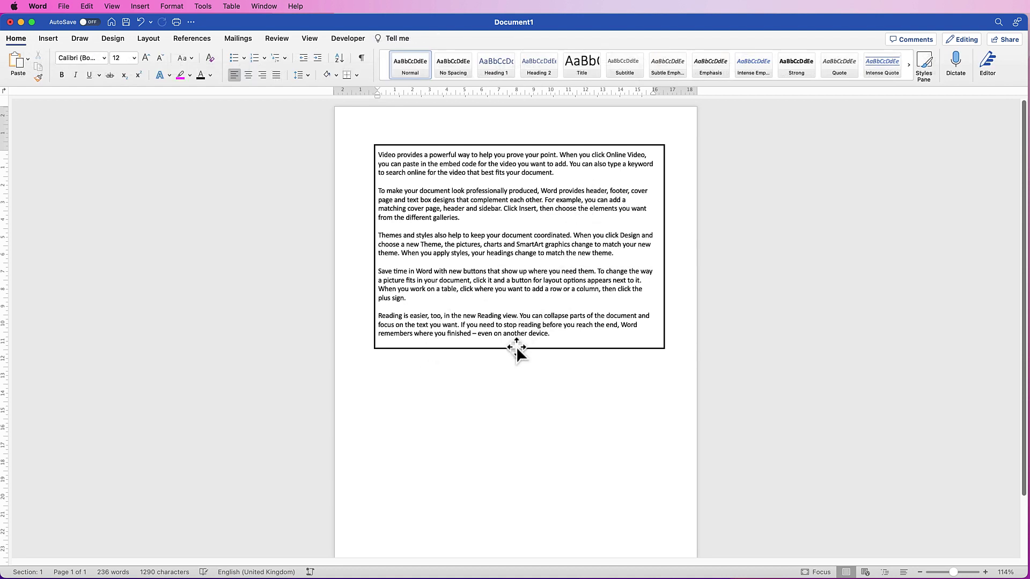
# - Move the outlined box down and resize it to 2.21 × 16.71 cm around the 'Reading is easier' paragraph
pyautogui.moveTo(513, 349)
pyautogui.mouseDown()
pyautogui.moveTo(533, 352)
pyautogui.moveTo(509, 292)
pyautogui.moveTo(490, 369)
pyautogui.moveTo(533, 343)
pyautogui.moveTo(511, 322)
pyautogui.moveTo(511, 341)
pyautogui.moveTo(524, 340)
pyautogui.mouseUp()
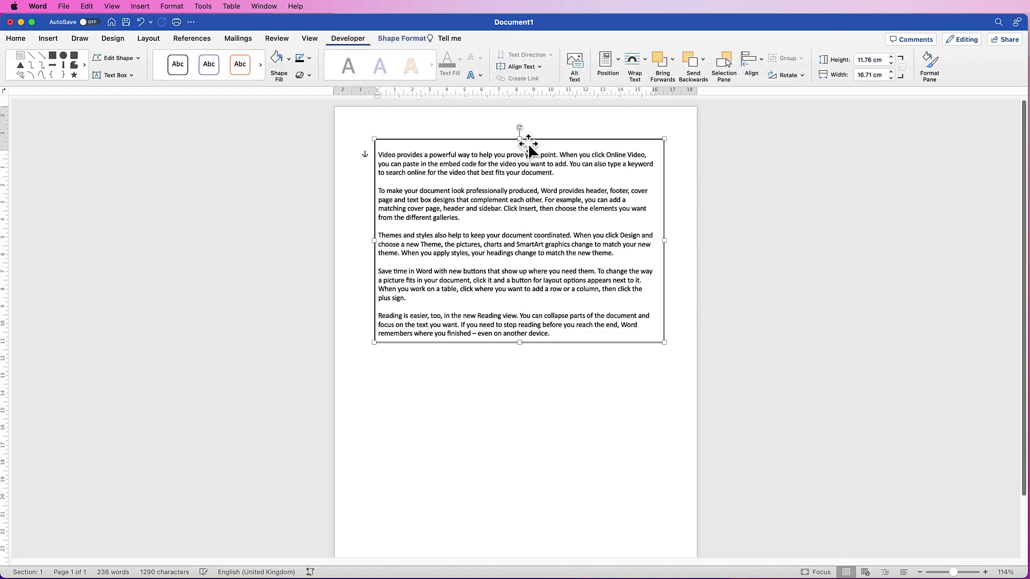
pyautogui.moveTo(519, 138); pyautogui.dragTo(504, 309)
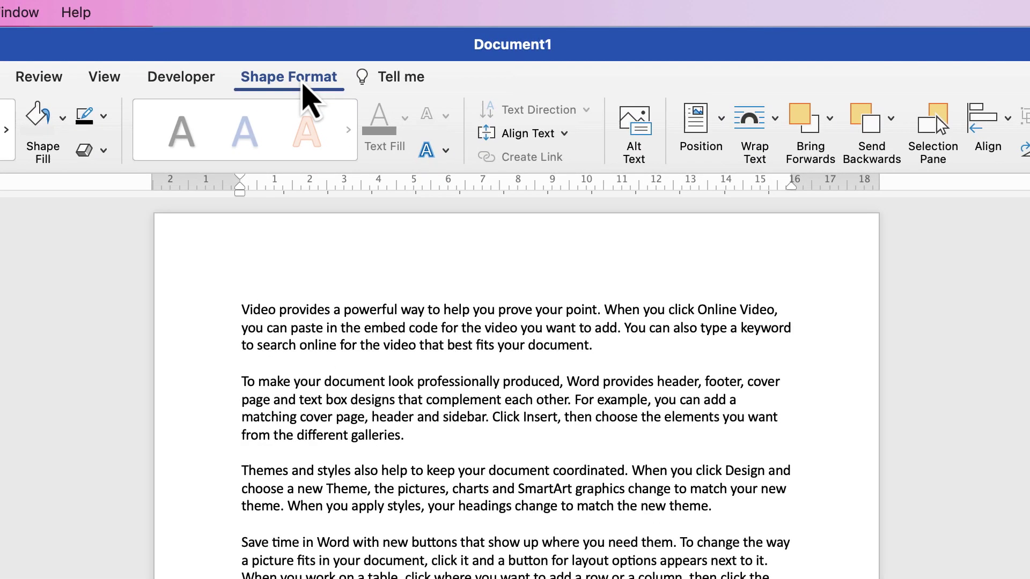
# - Fill the short rectangle with a light grey theme colour
pyautogui.click(63, 128)
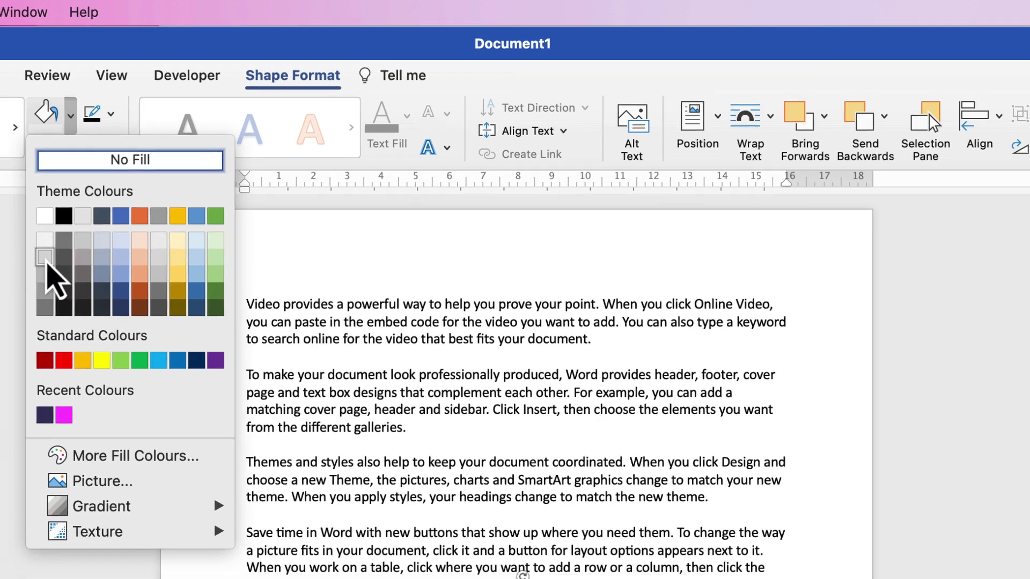
pyautogui.click(36, 261)
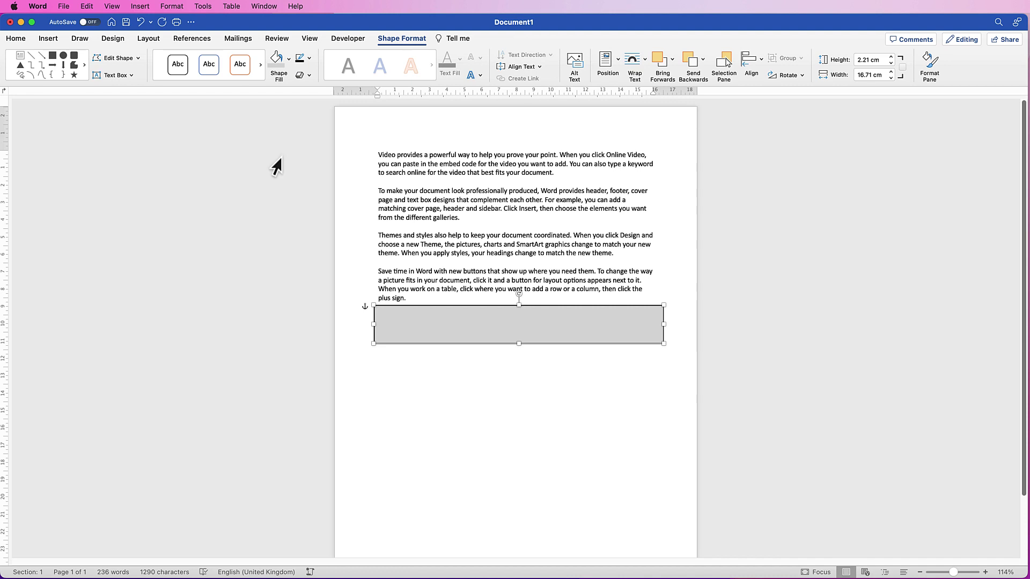
# - Set the grey box to Behind Text and align it around the last paragraph
pyautogui.click(645, 59)
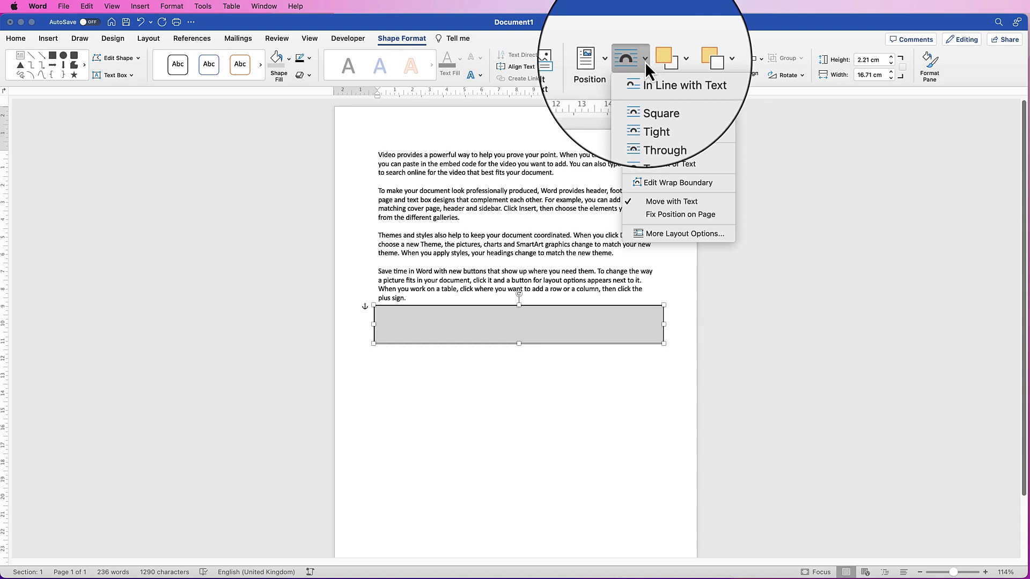
pyautogui.click(648, 152)
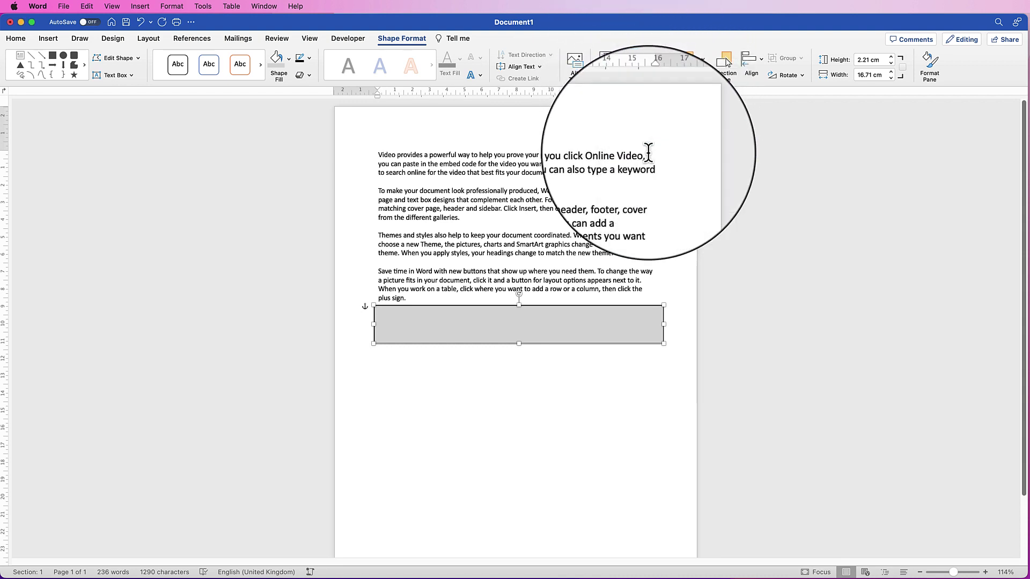
pyautogui.moveTo(568, 327); pyautogui.dragTo(556, 353)
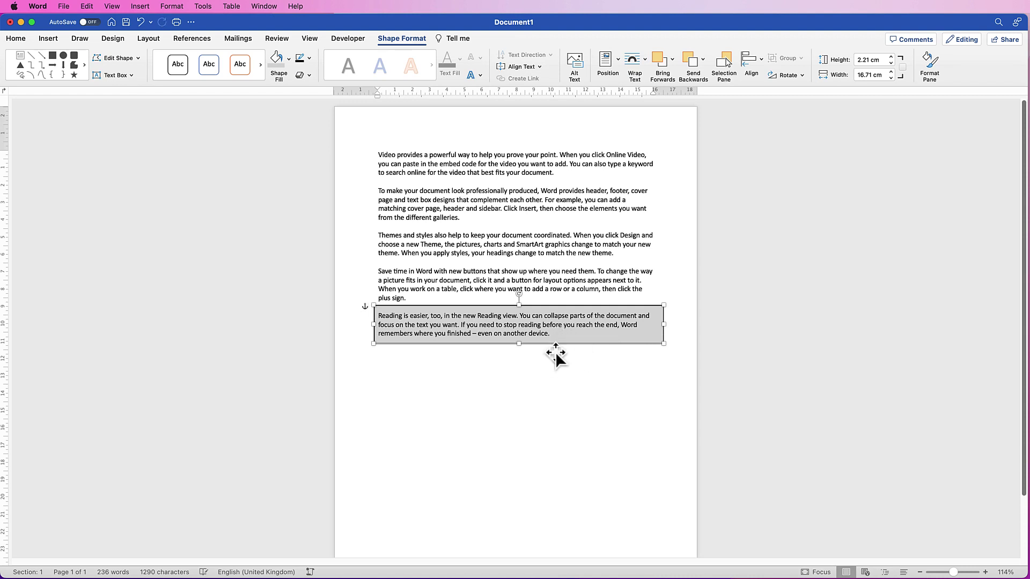
pyautogui.click(465, 381)
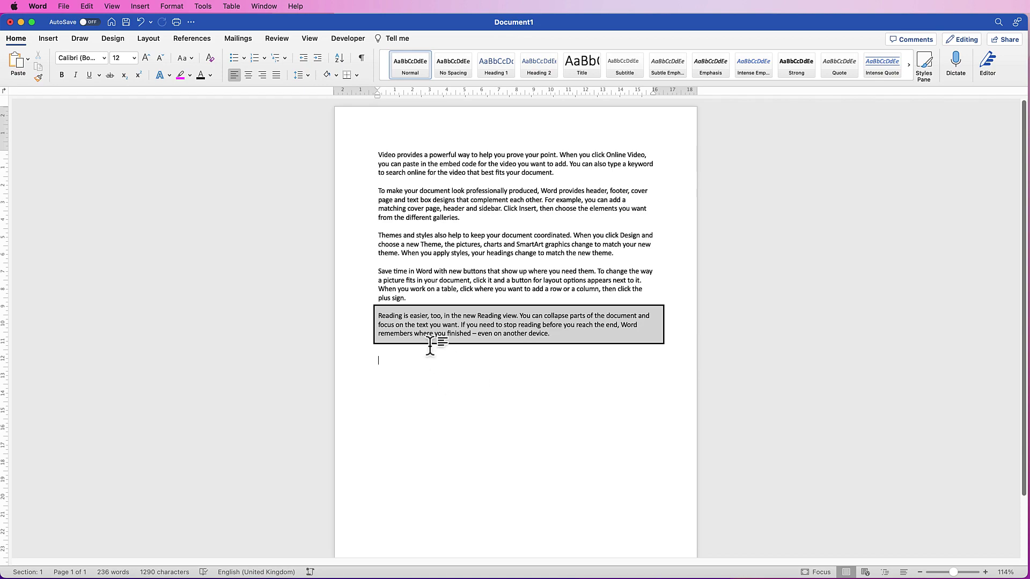
# - Draw a horizontal text box under the grey paragraph containing 'TEXT IN A BOX'
pyautogui.scroll(-3, 437, 359)
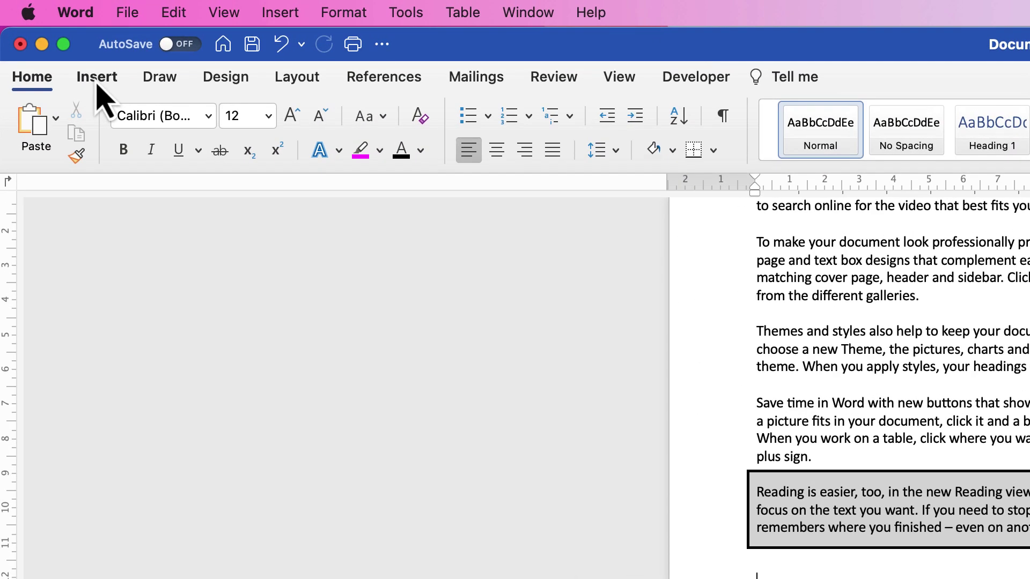
pyautogui.click(48, 40)
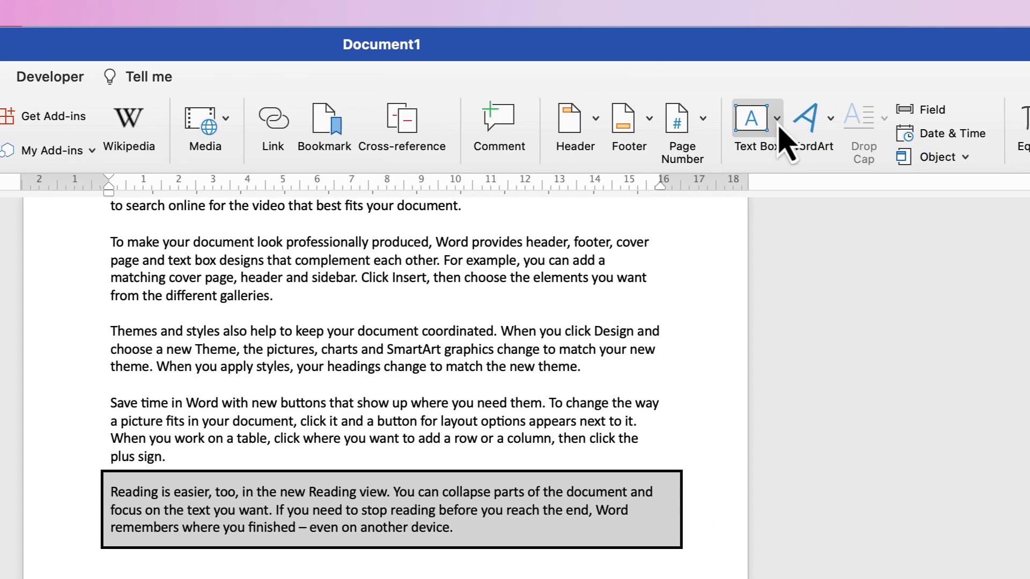
pyautogui.click(777, 123)
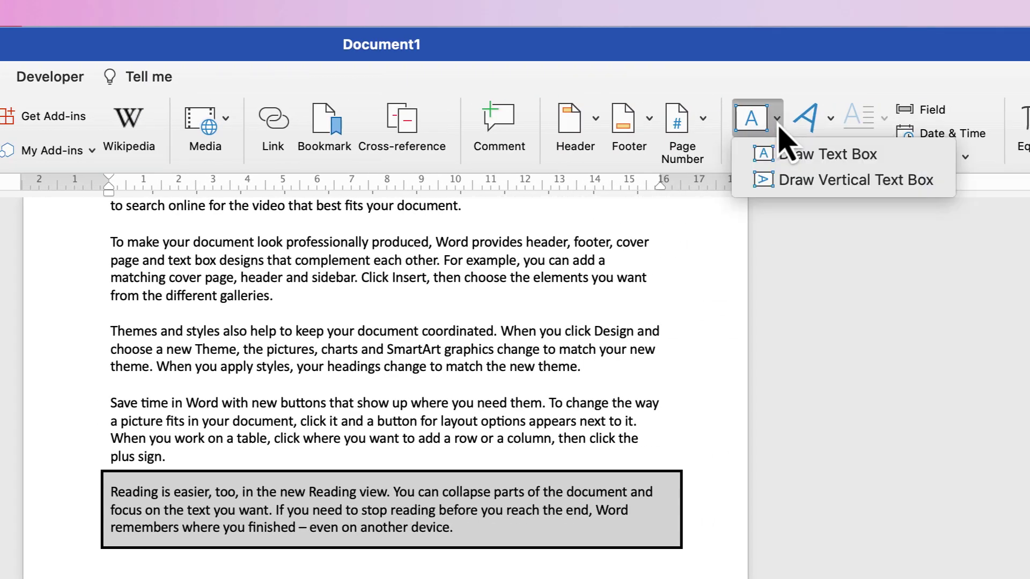
pyautogui.click(800, 161)
pyautogui.moveTo(374, 311)
pyautogui.mouseDown()
pyautogui.moveTo(419, 386)
pyautogui.moveTo(507, 391)
pyautogui.moveTo(516, 379)
pyautogui.moveTo(509, 382)
pyautogui.mouseUp()
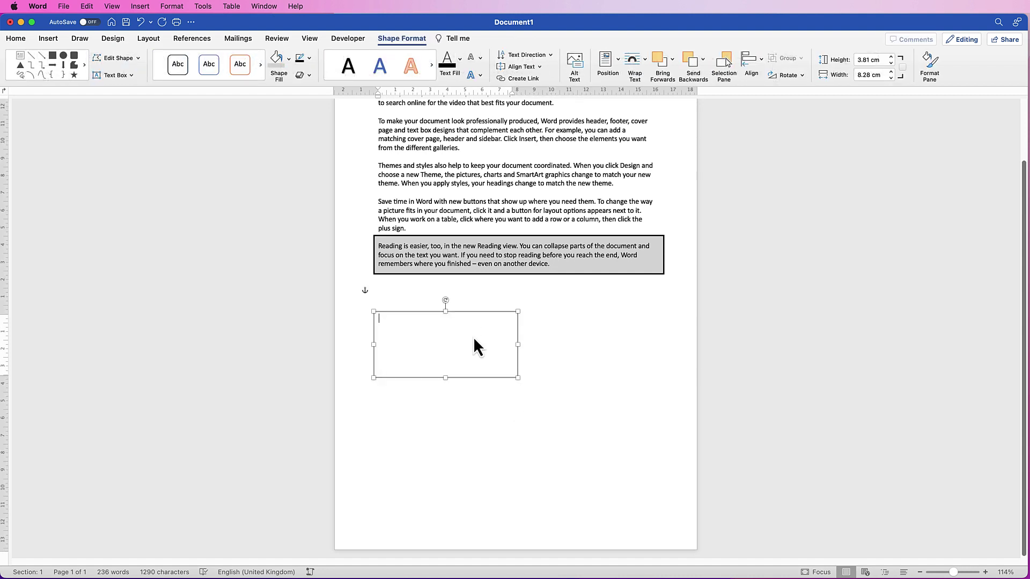
pyautogui.write('TEXT IN A BOX')
pyautogui.click(430, 397)
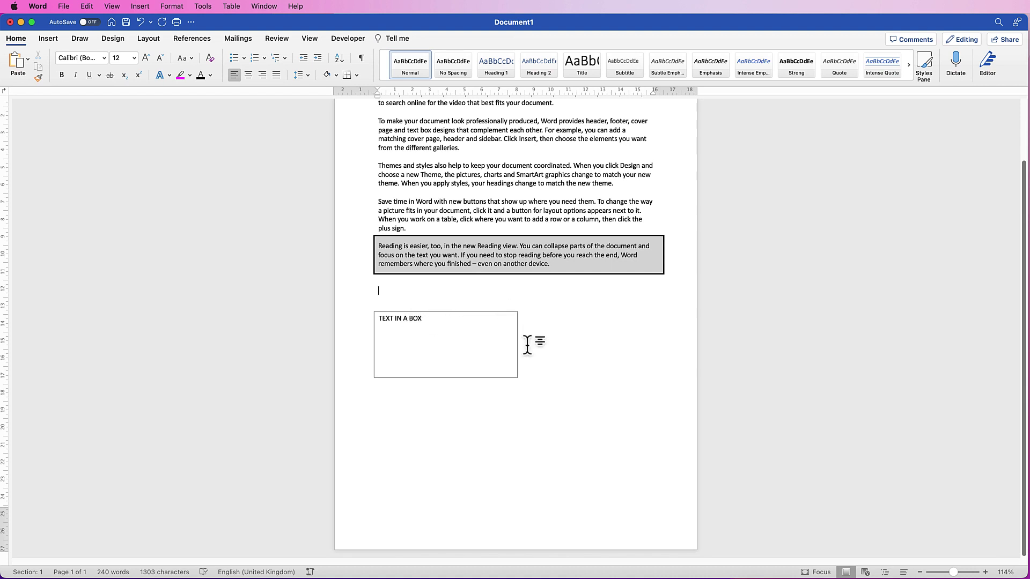
pyautogui.moveTo(434, 324)
pyautogui.mouseDown()
pyautogui.moveTo(469, 247)
pyautogui.moveTo(435, 310)
pyautogui.mouseUp()
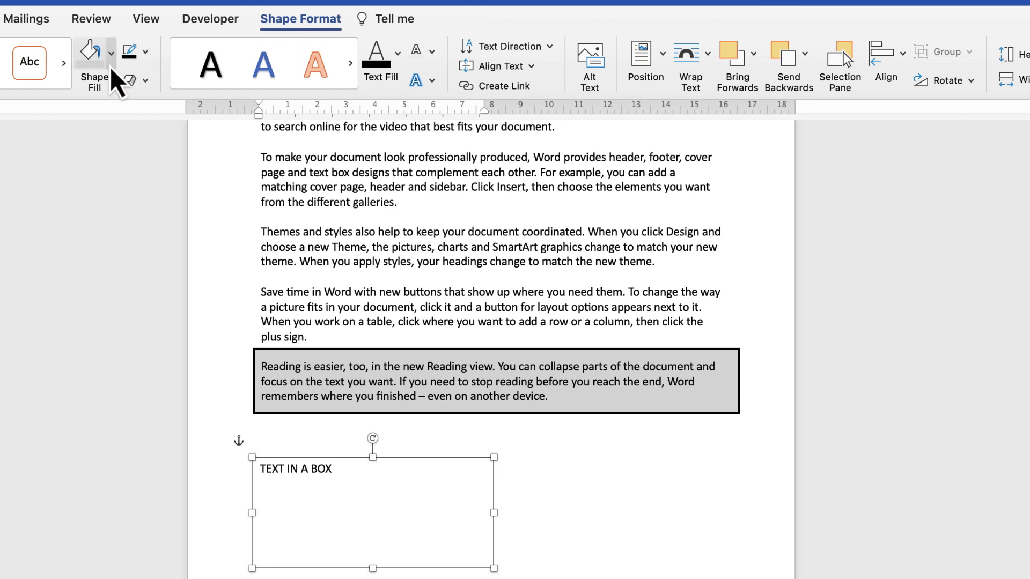
# - Fill the TEXT IN A BOX box grey and give it a 3 pt orange outline
pyautogui.click(91, 69)
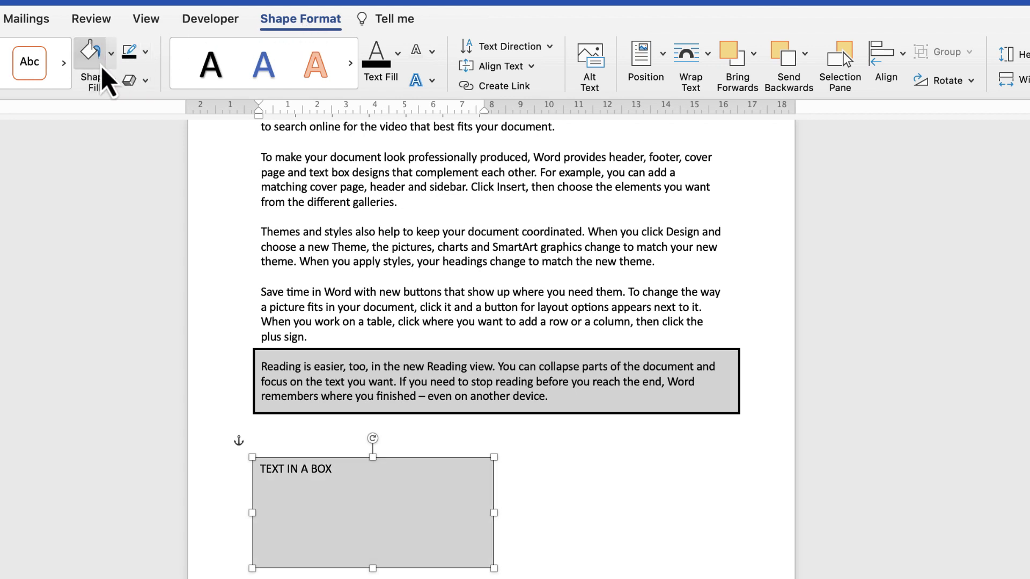
pyautogui.click(145, 53)
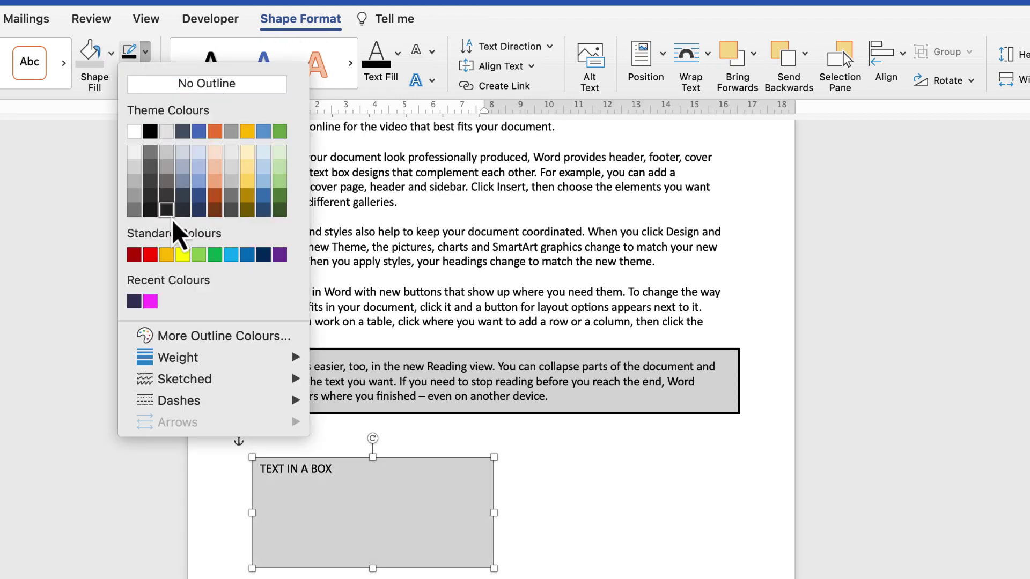
pyautogui.click(165, 255)
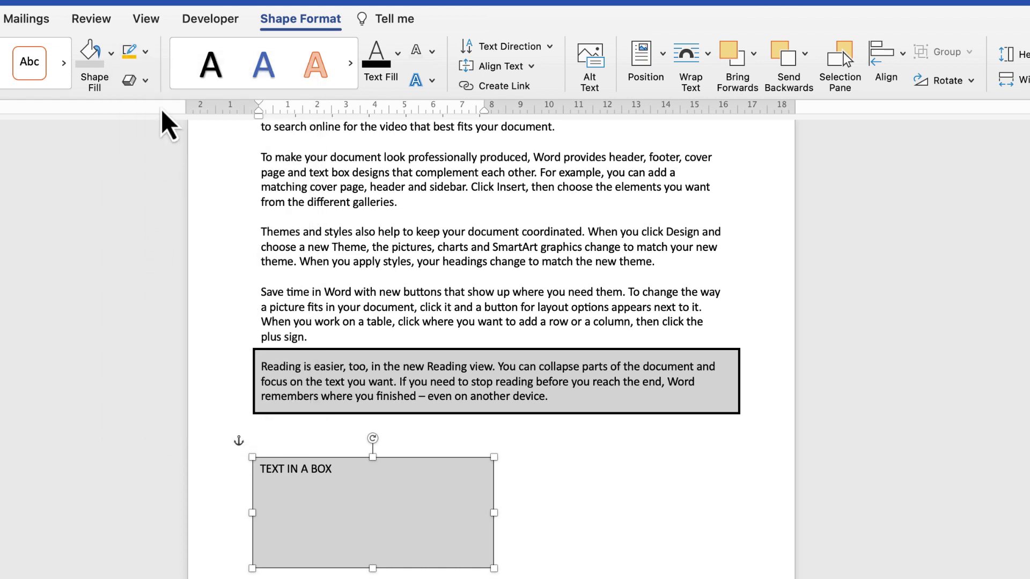
pyautogui.click(146, 54)
pyautogui.moveTo(195, 362)
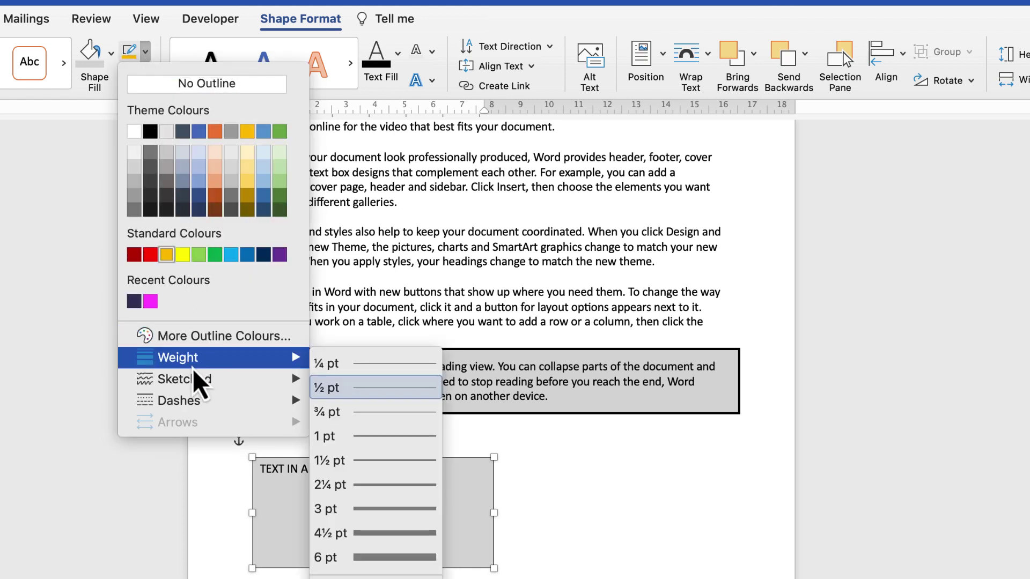
pyautogui.click(359, 509)
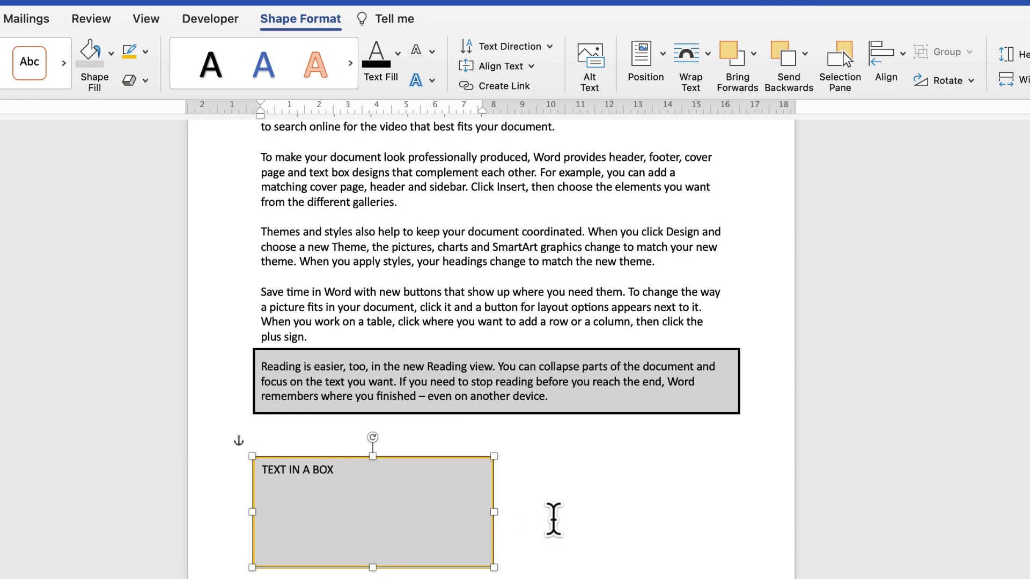
pyautogui.click(550, 531)
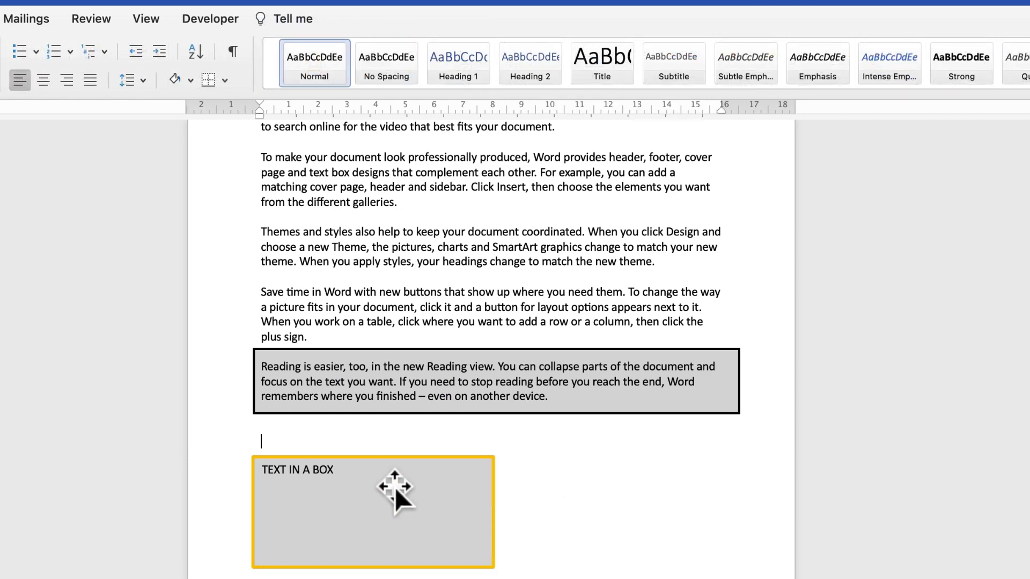
# - Increase the TEXT IN A BOX font size step by step to 48 pt
pyautogui.click(343, 475)
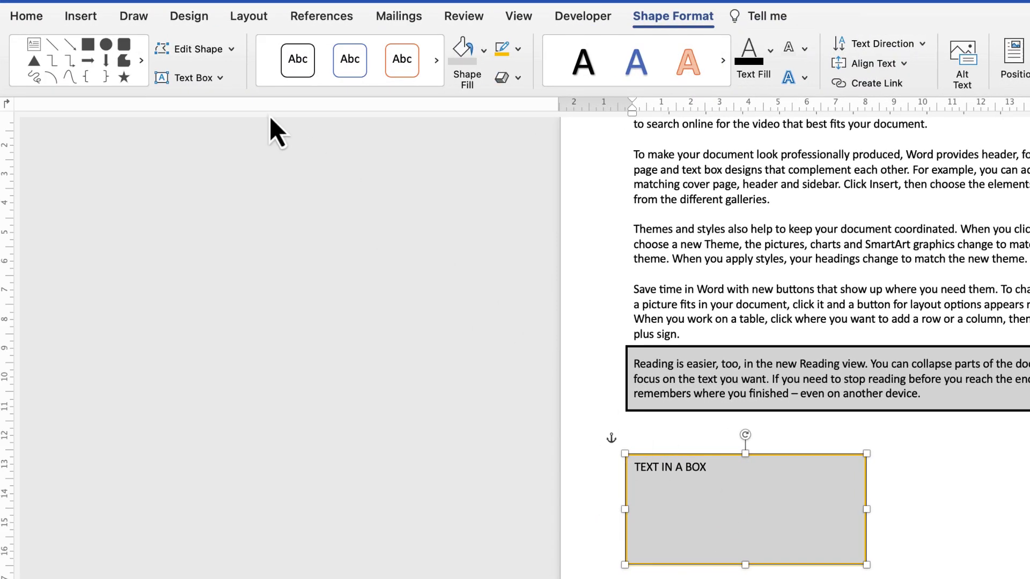
pyautogui.click(27, 17)
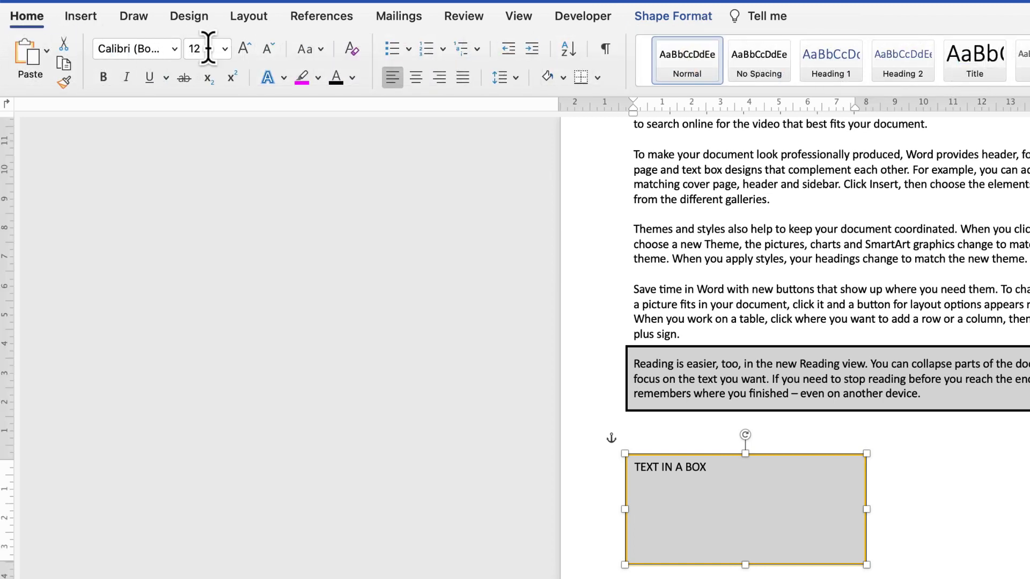
pyautogui.click(246, 52)
pyautogui.click(247, 54)
pyautogui.click(246, 54)
pyautogui.click(245, 54)
pyautogui.click(246, 53)
pyautogui.click(245, 53)
pyautogui.click(244, 52)
pyautogui.click(245, 50)
pyautogui.click(246, 48)
pyautogui.click(246, 47)
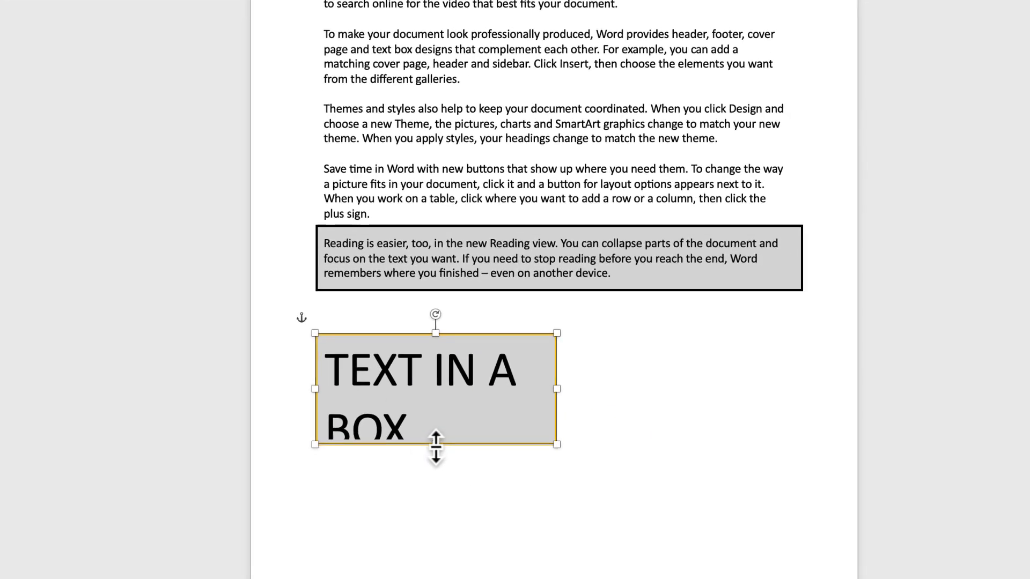
# - Stretch the text box taller so BOX shows fully, and centre the text
pyautogui.moveTo(696, 546); pyautogui.dragTo(696, 565)
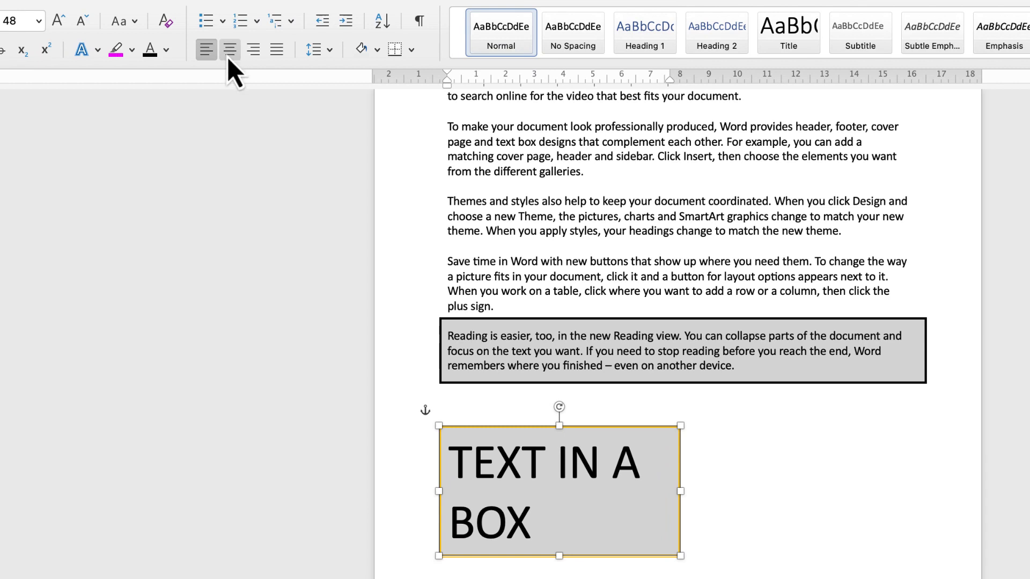
pyautogui.click(230, 52)
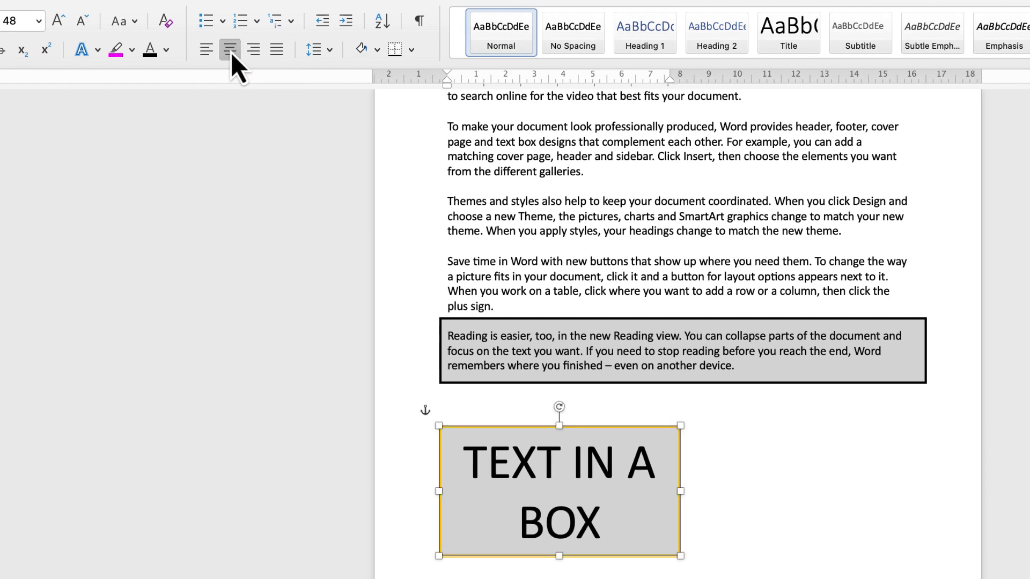
pyautogui.click(714, 481)
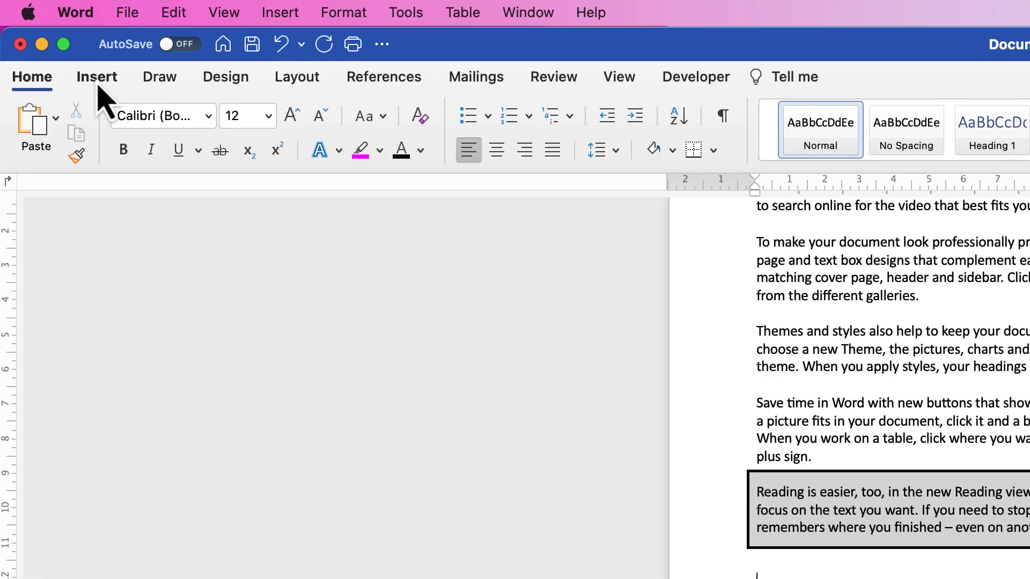
# - Draw a plain rectangle below the orange-outlined TEXT IN A BOX box
pyautogui.click(97, 78)
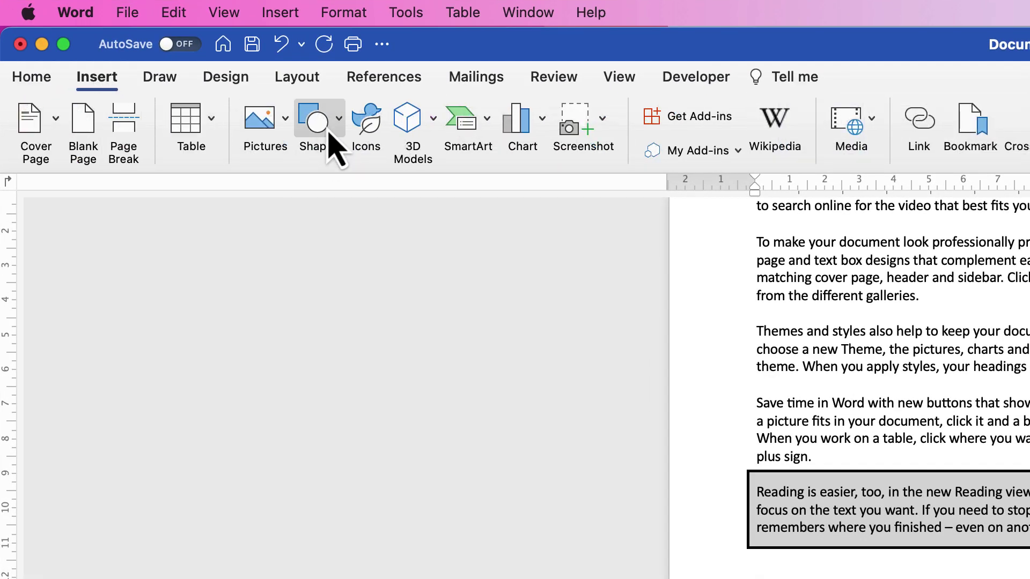
pyautogui.click(341, 129)
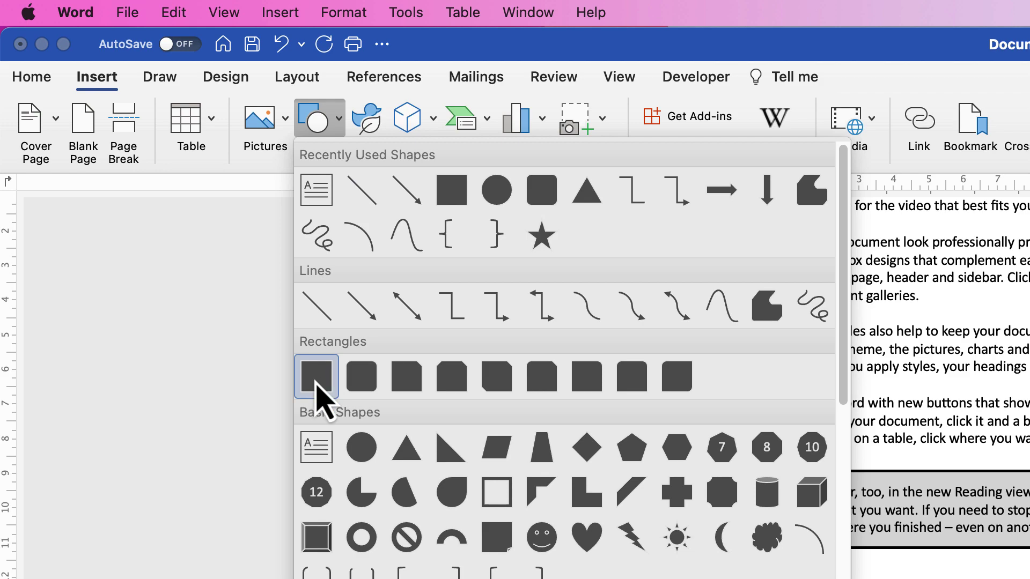
pyautogui.click(316, 375)
pyautogui.moveTo(694, 578); pyautogui.dragTo(970, 578)
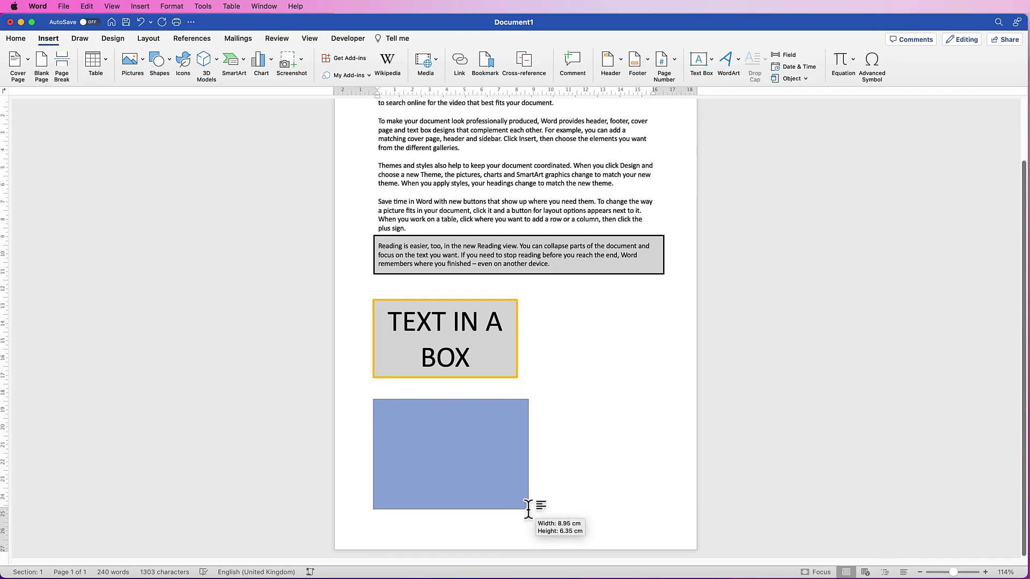
pyautogui.moveTo(521, 509); pyautogui.dragTo(516, 514)
pyautogui.click(47, 37)
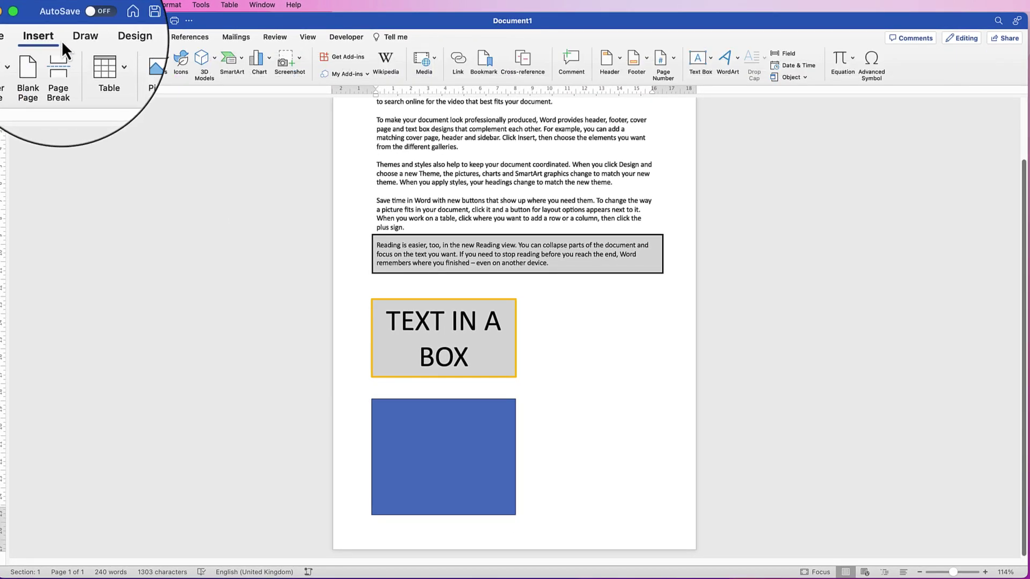
pyautogui.click(727, 60)
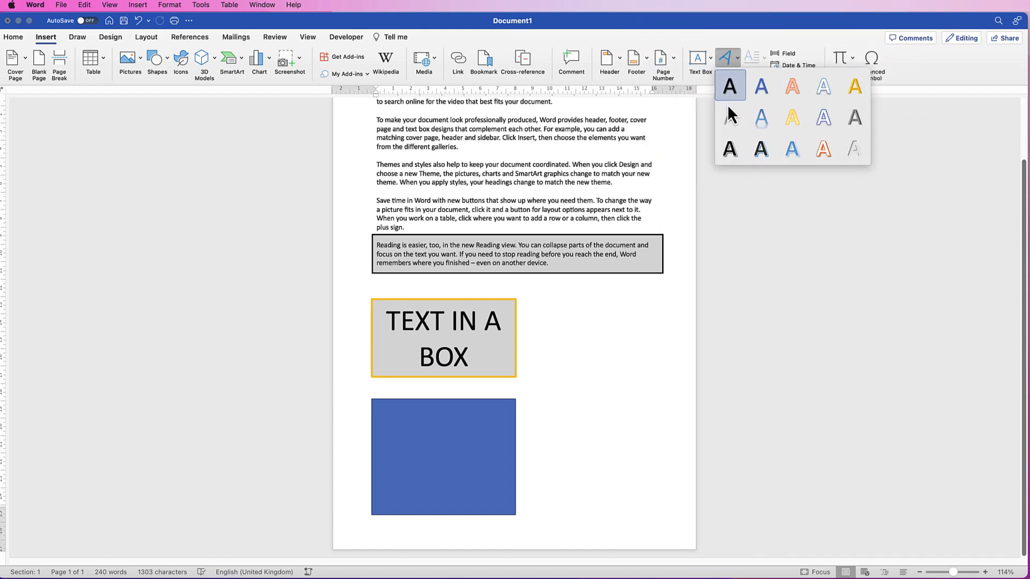
# - Insert plain-style WordArt reading 'TEXT IN A BOX' onto the blue rectangle and make it taller
pyautogui.click(727, 86)
pyautogui.moveTo(424, 323); pyautogui.dragTo(448, 432)
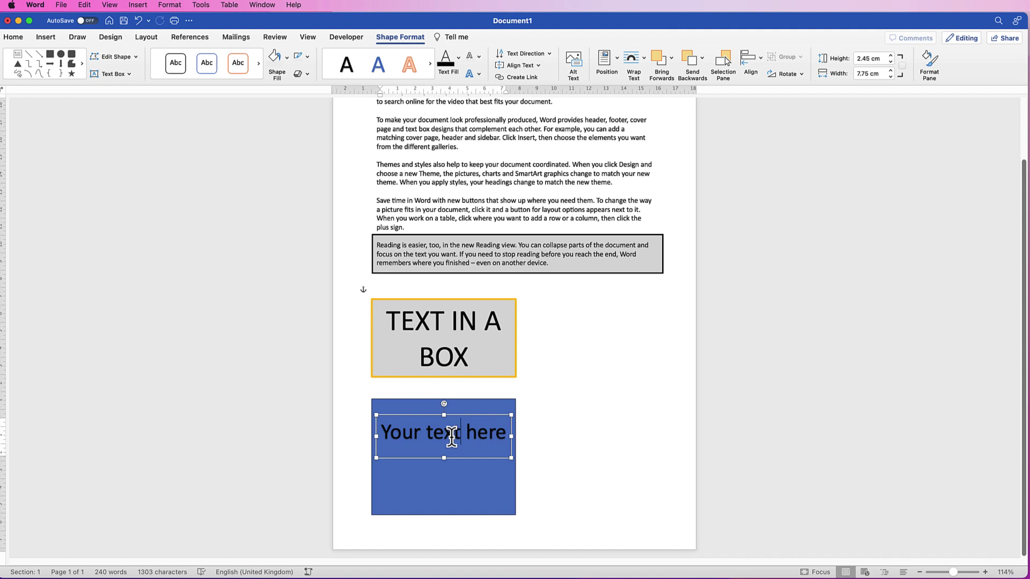
pyautogui.tripleClick(452, 435)
pyautogui.write('TEXT IN A BOX')
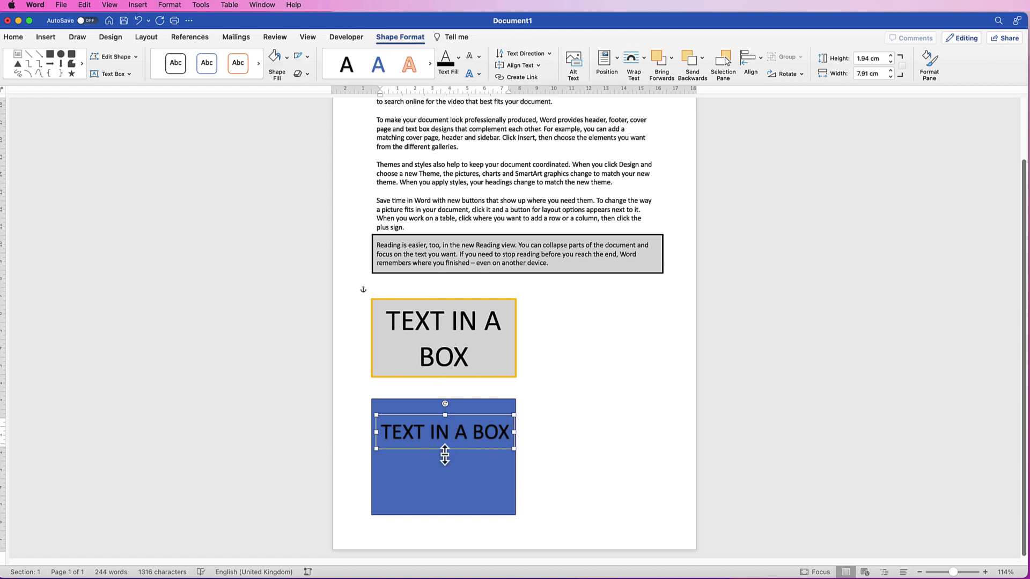
pyautogui.moveTo(445, 454); pyautogui.dragTo(442, 504)
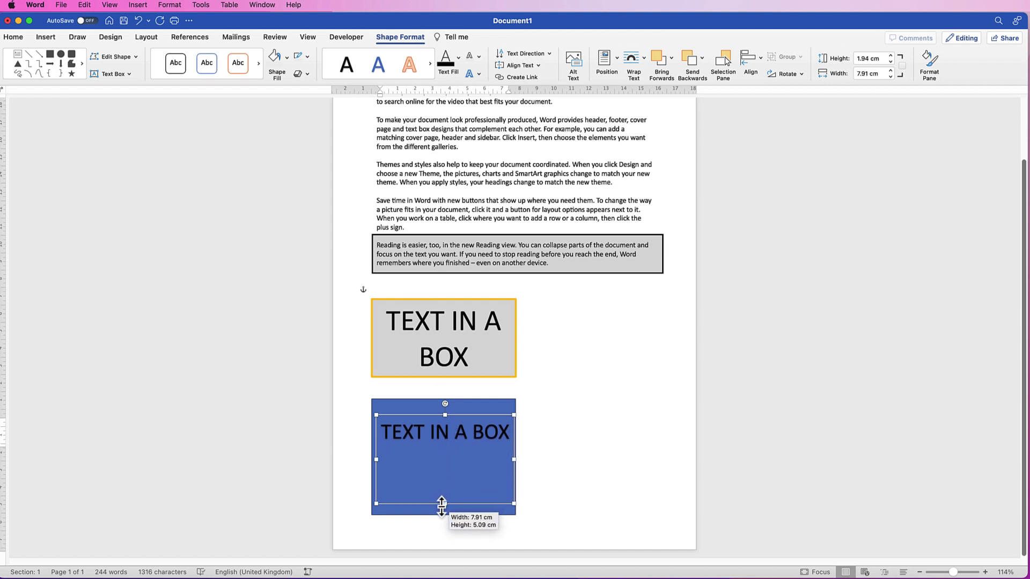
# - Enlarge the WordArt to 72 pt, break it onto two lines before 'A', and centre it
pyautogui.click(13, 37)
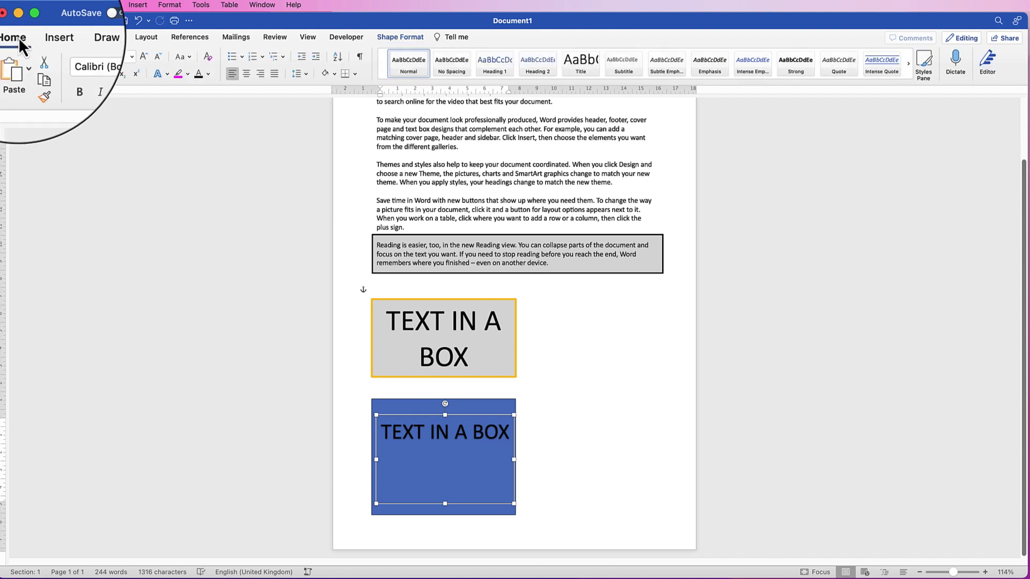
pyautogui.click(141, 57)
pyautogui.click(143, 57)
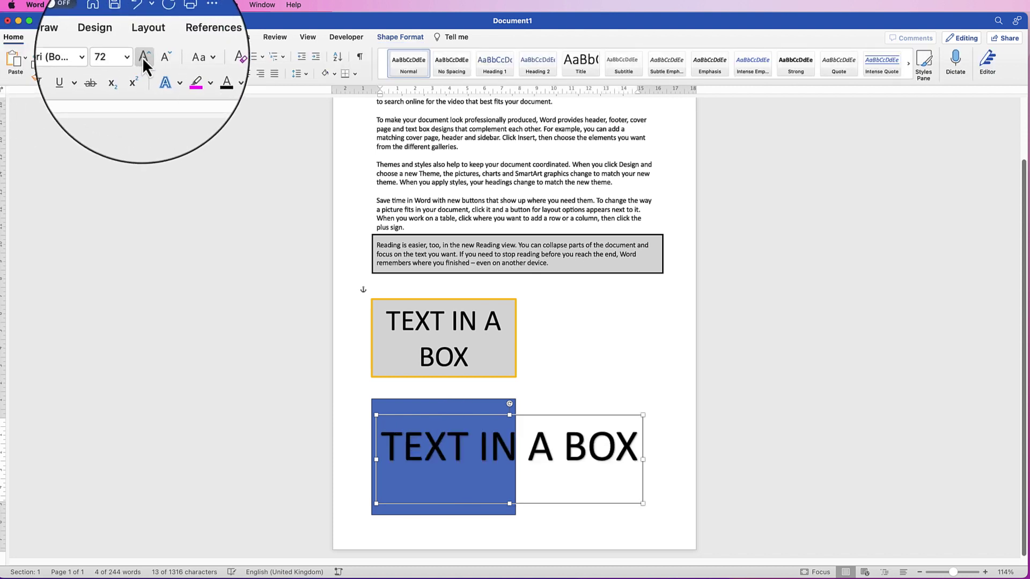
pyautogui.click(523, 440)
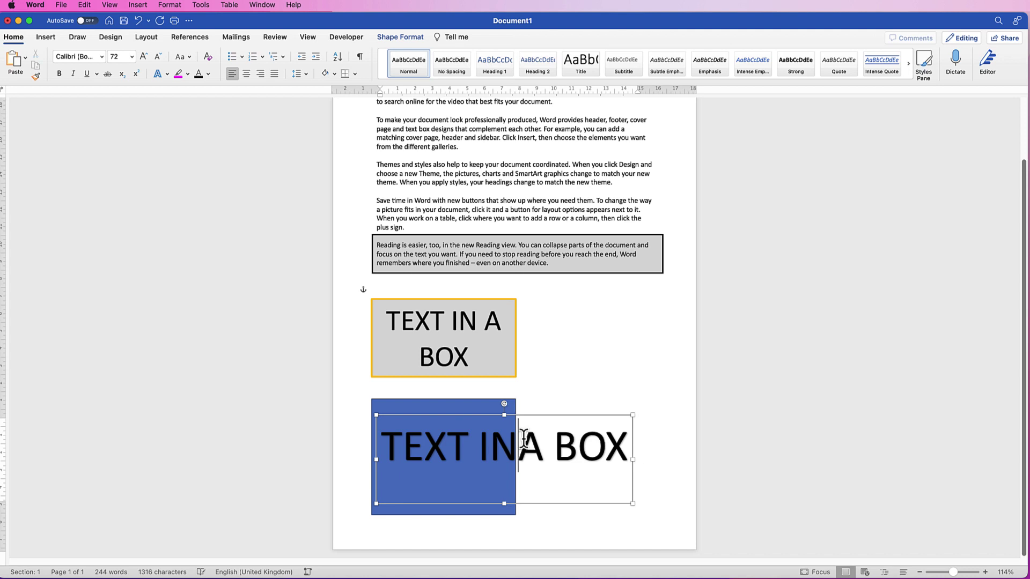
pyautogui.press('Return')
pyautogui.moveTo(450, 503)
pyautogui.mouseDown()
pyautogui.moveTo(449, 526)
pyautogui.moveTo(451, 503)
pyautogui.mouseUp()
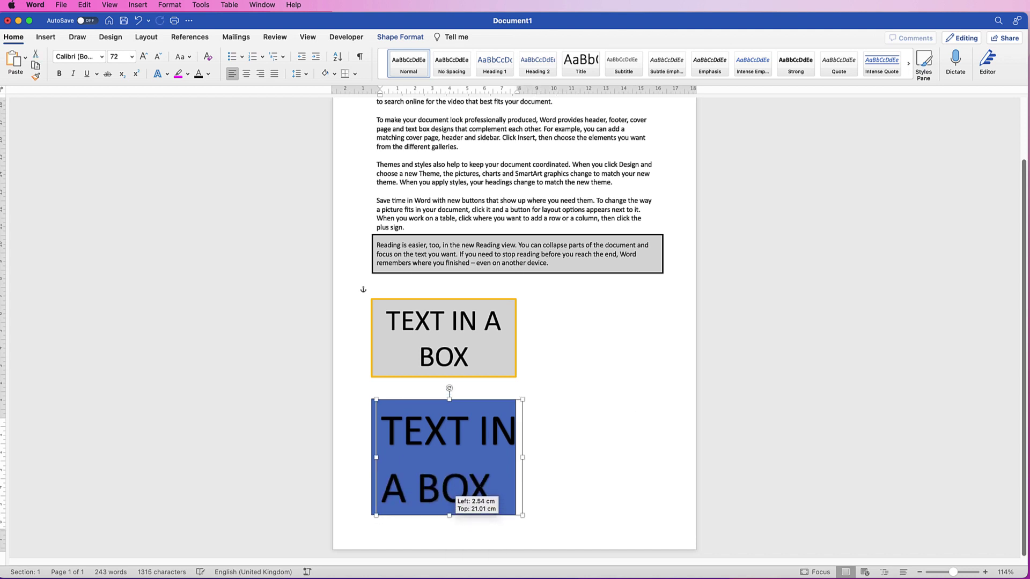
pyautogui.press('super+e')
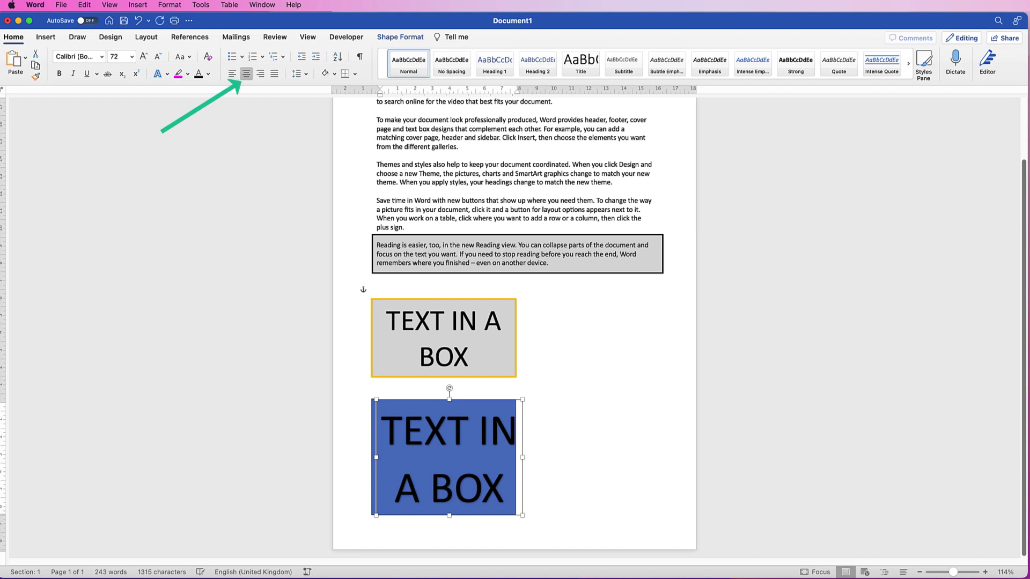
# - Shrink the text to 48 pt and move its frame to the rectangle's centre
pyautogui.click(158, 57)
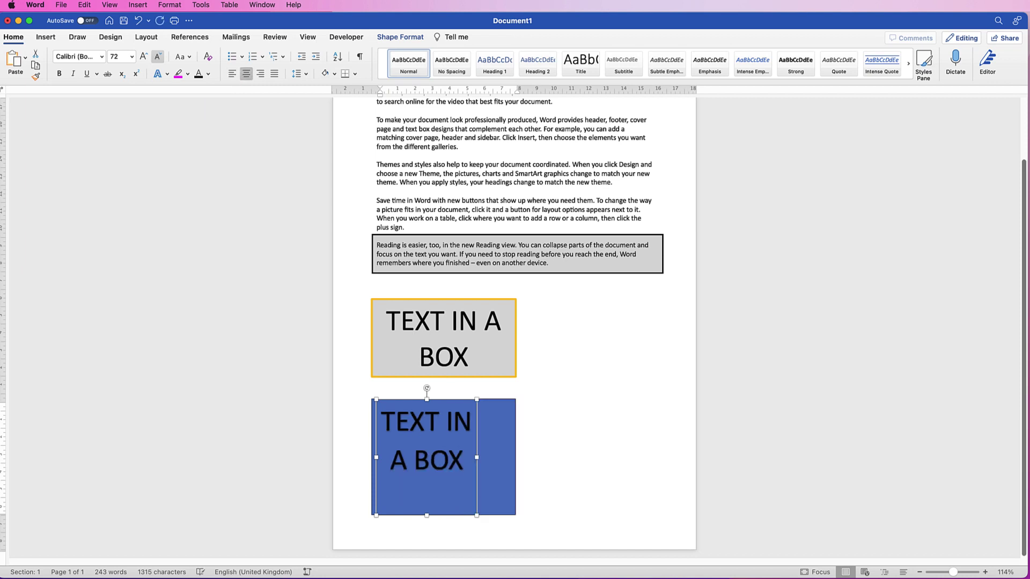
pyautogui.moveTo(444, 462); pyautogui.dragTo(459, 477)
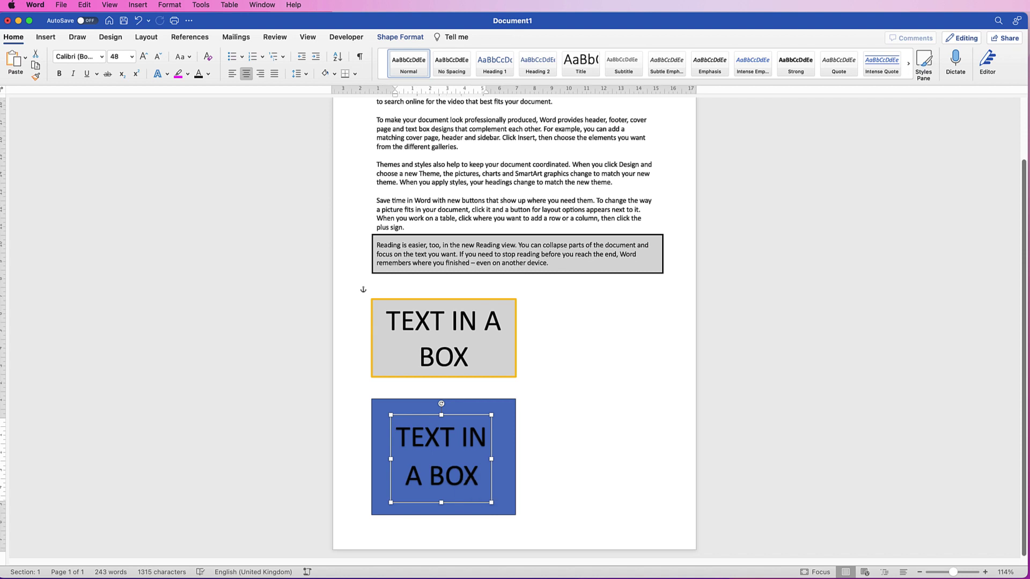
pyautogui.press('Escape')
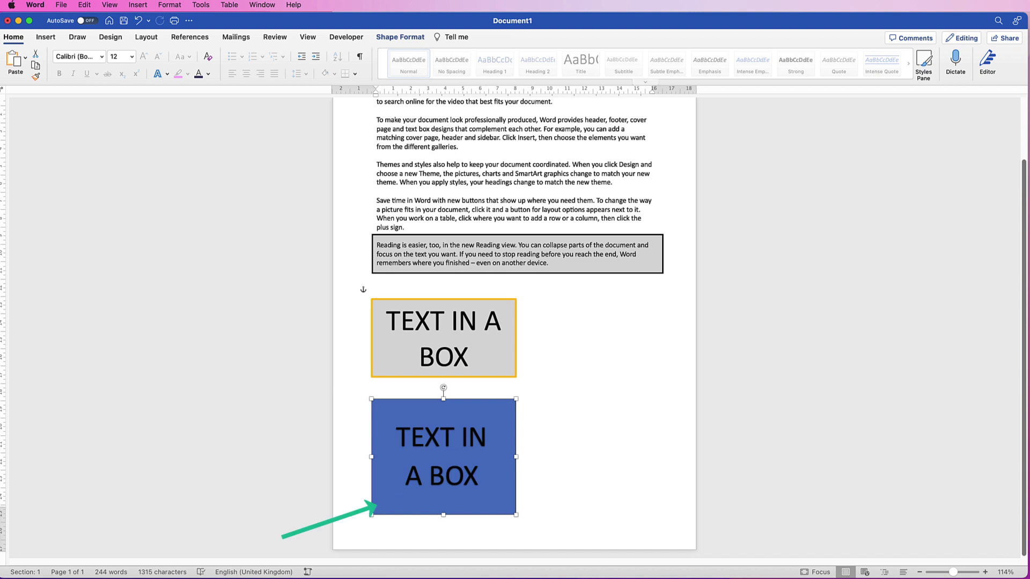
# - Give the lower box a linear orange-to-green gradient fill, dragging the stops to widen the orange band
pyautogui.click(399, 36)
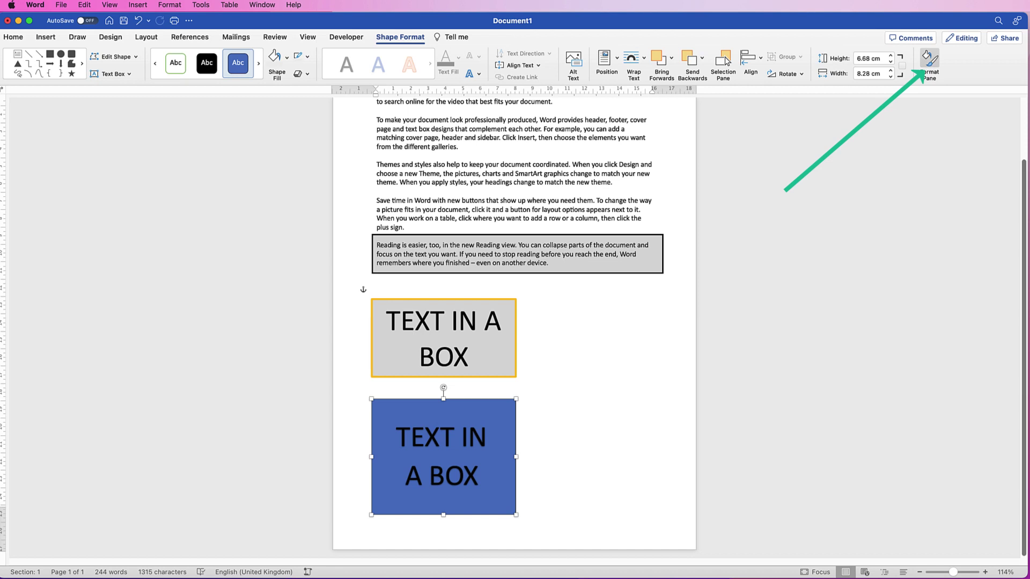
pyautogui.click(928, 63)
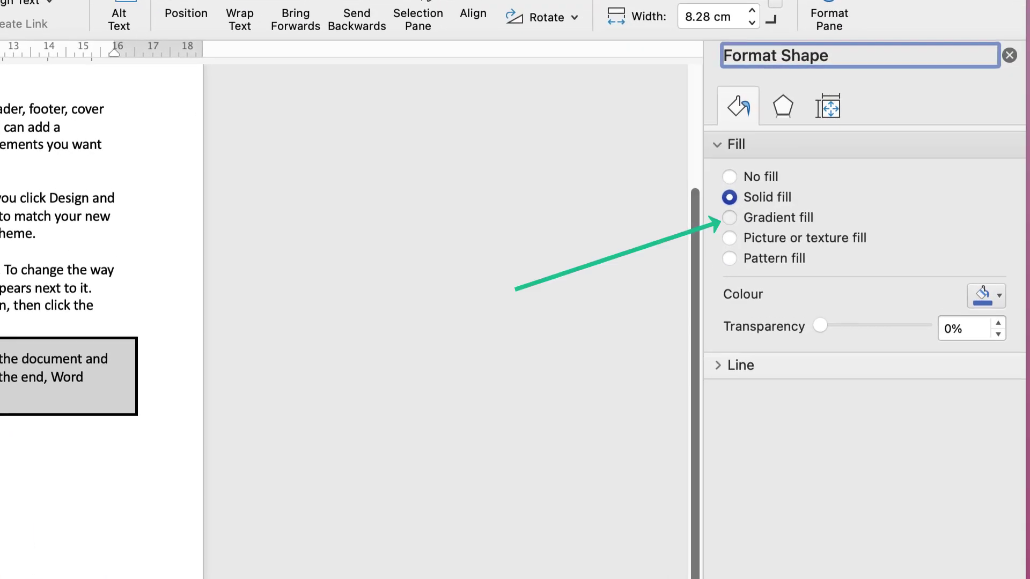
pyautogui.click(879, 175)
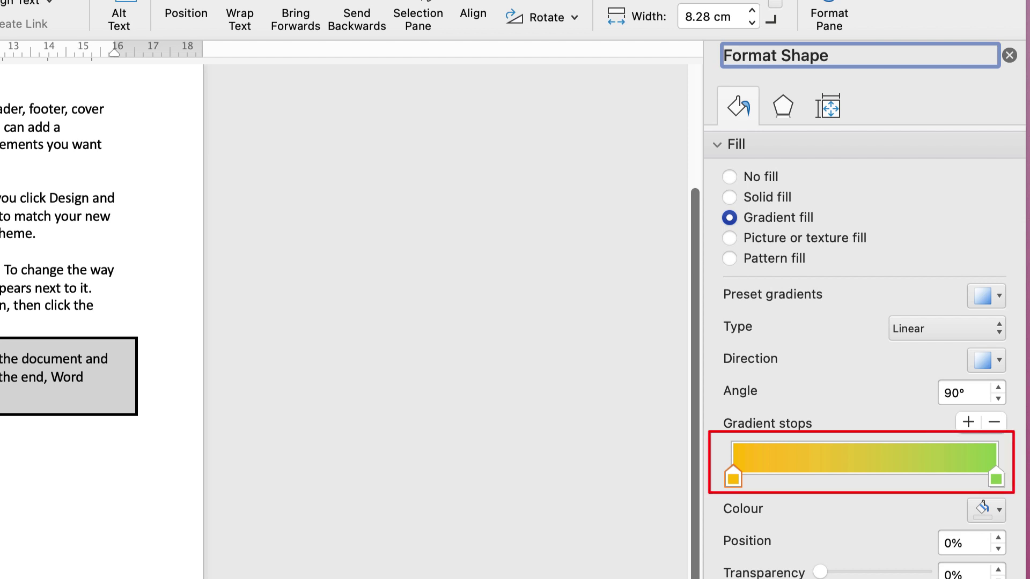
pyautogui.moveTo(996, 478); pyautogui.dragTo(862, 477)
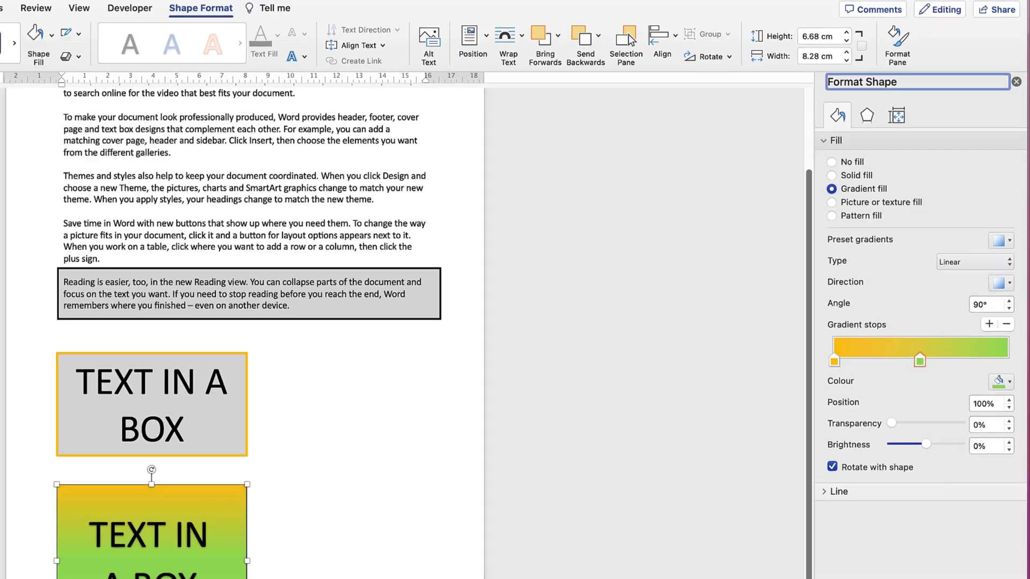
pyautogui.moveTo(920, 361); pyautogui.dragTo(974, 361)
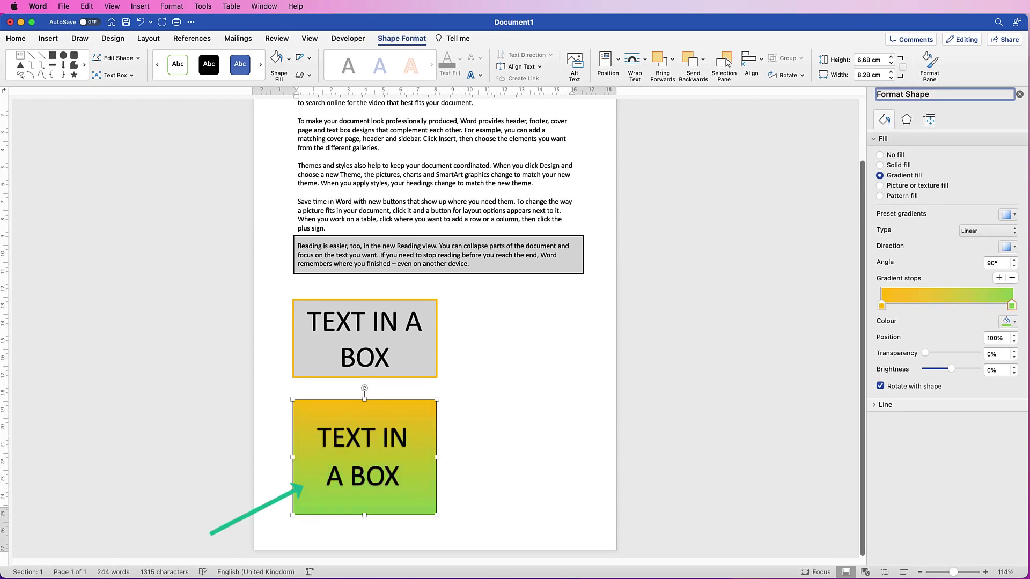
pyautogui.click(881, 305)
pyautogui.moveTo(882, 306); pyautogui.dragTo(896, 306)
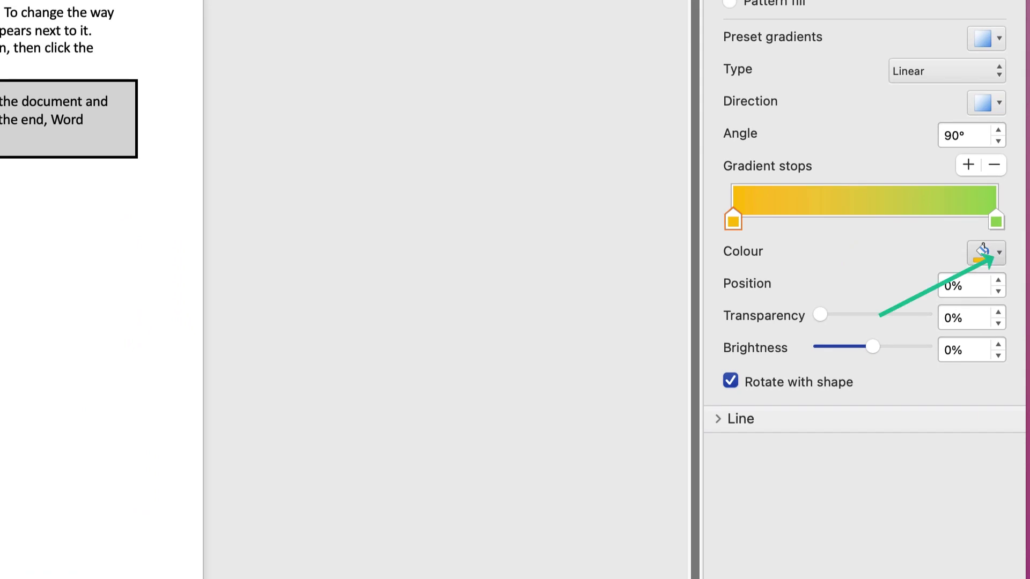
# - Make the first gradient stop red and try the Radial and Rectangular gradient types
pyautogui.click(987, 253)
pyautogui.click(1003, 457)
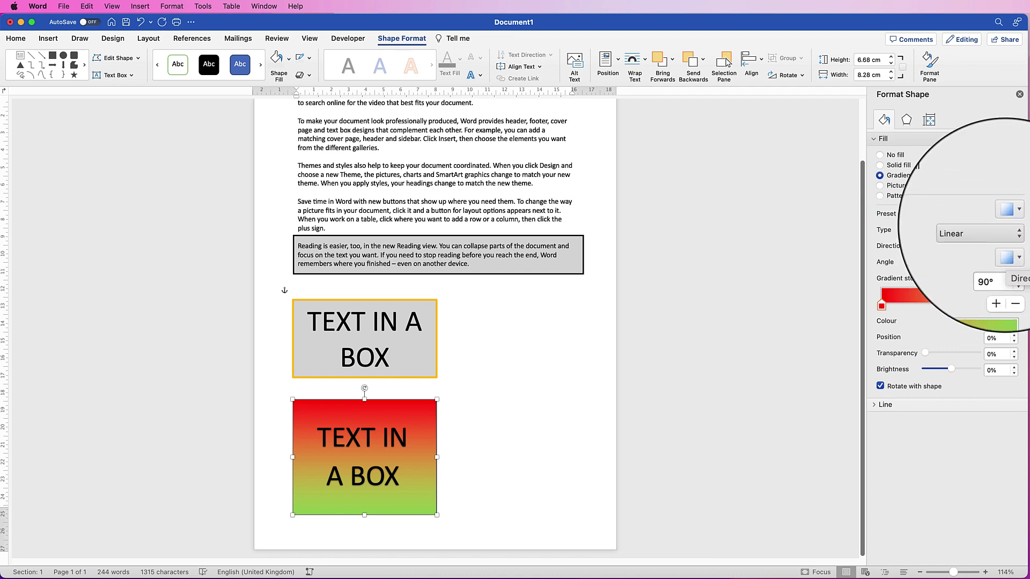
pyautogui.click(991, 232)
pyautogui.click(977, 252)
pyautogui.click(986, 236)
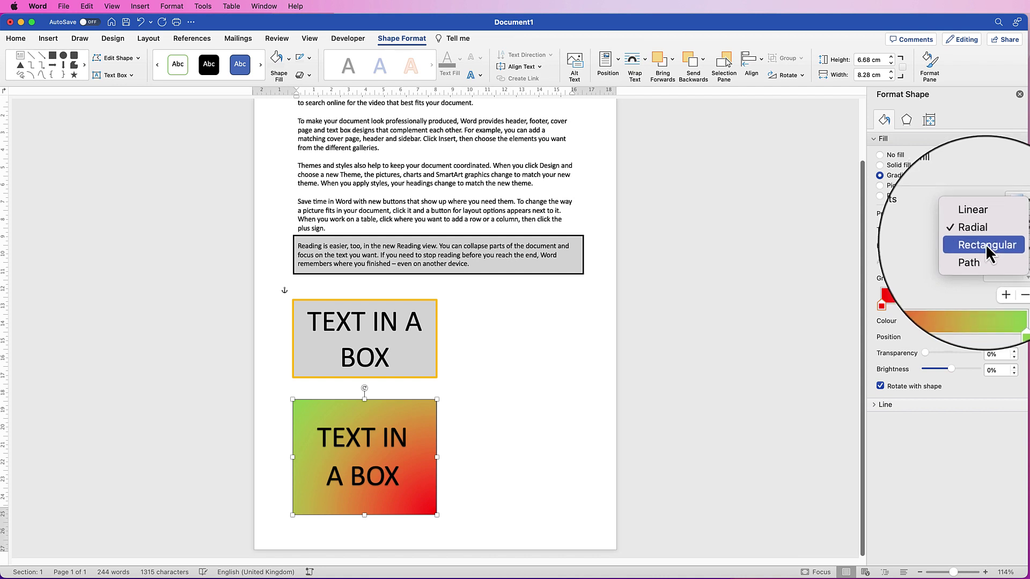
pyautogui.click(984, 246)
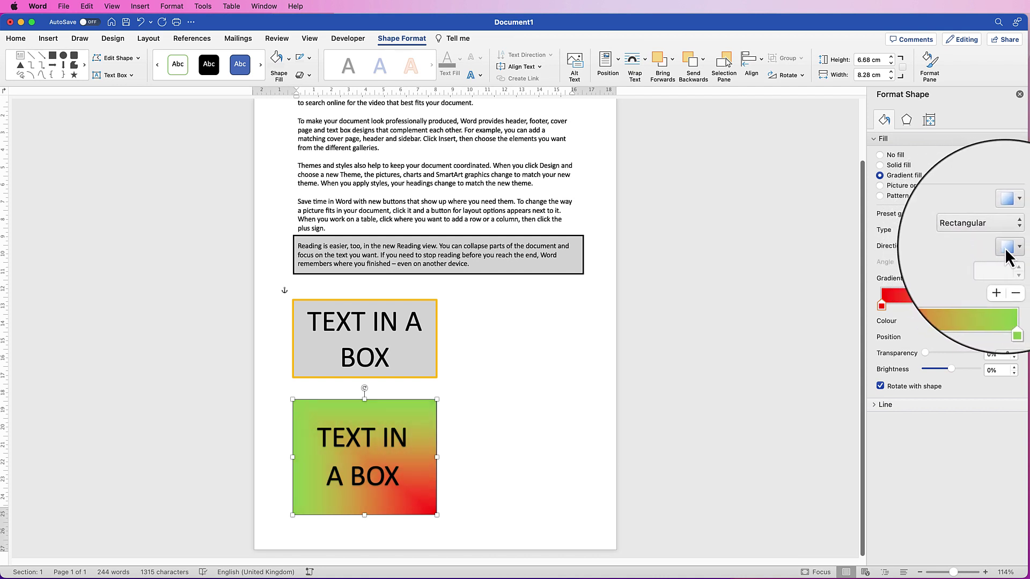
# - Set the gradient back to Linear with a 180° direction, running green left to red right
pyautogui.click(1010, 253)
pyautogui.click(1011, 266)
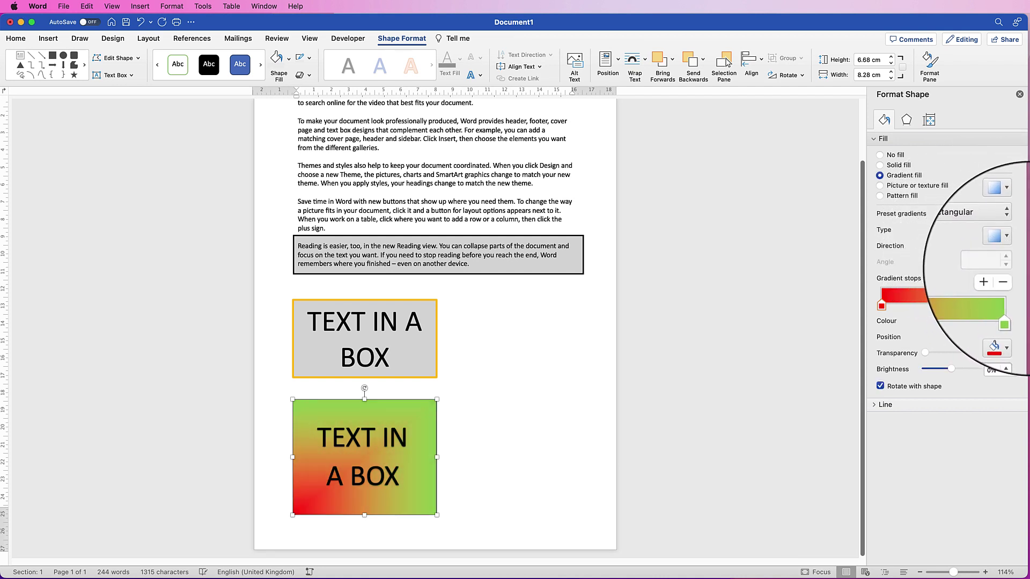
pyautogui.click(987, 236)
pyautogui.click(985, 218)
pyautogui.click(1008, 248)
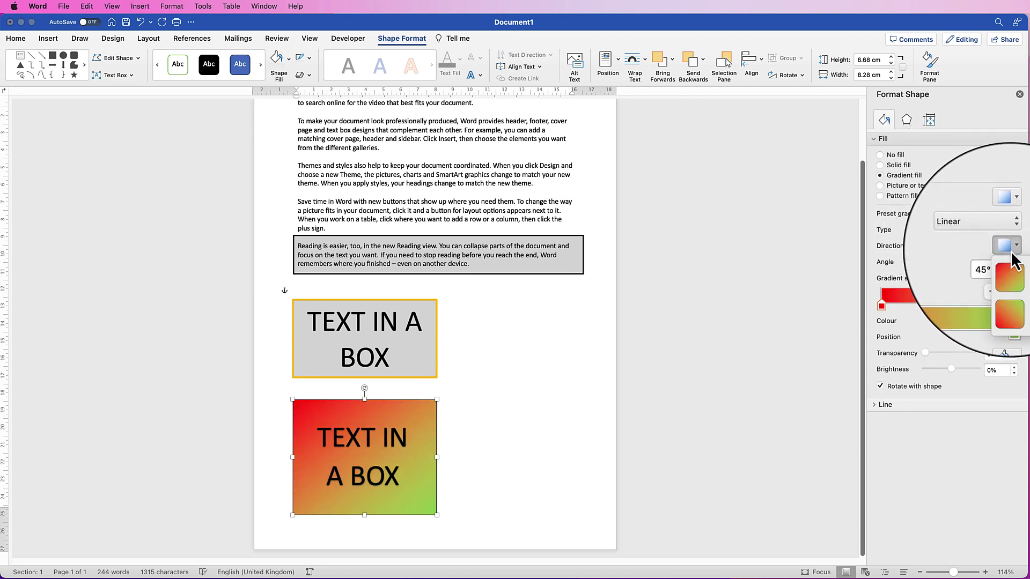
pyautogui.click(1008, 265)
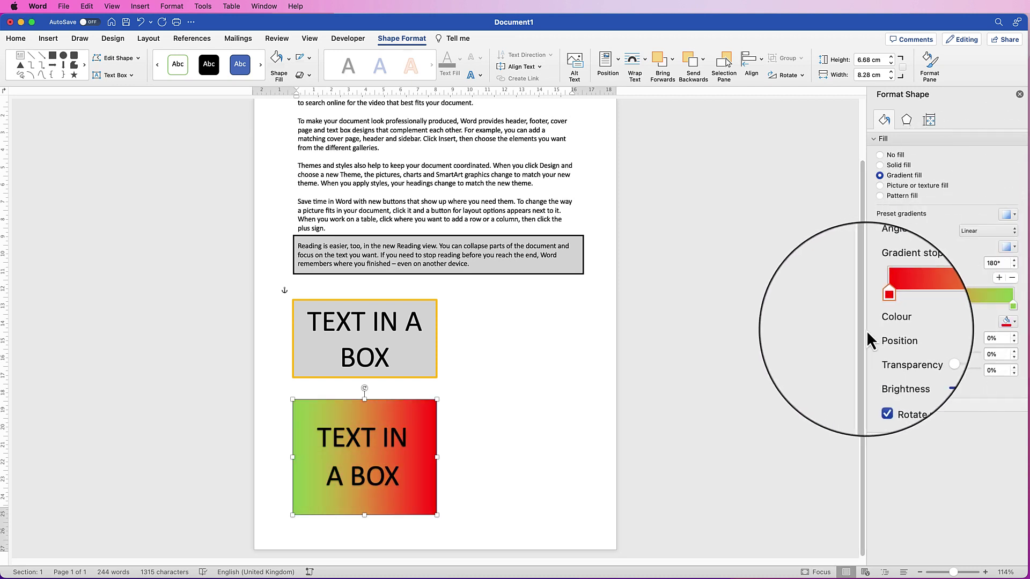
pyautogui.click(907, 120)
# - Apply an Outer shadow preset (60% transparency, 4 pt blur, 45°, 3 pt distance) to the gradient box
pyautogui.click(874, 139)
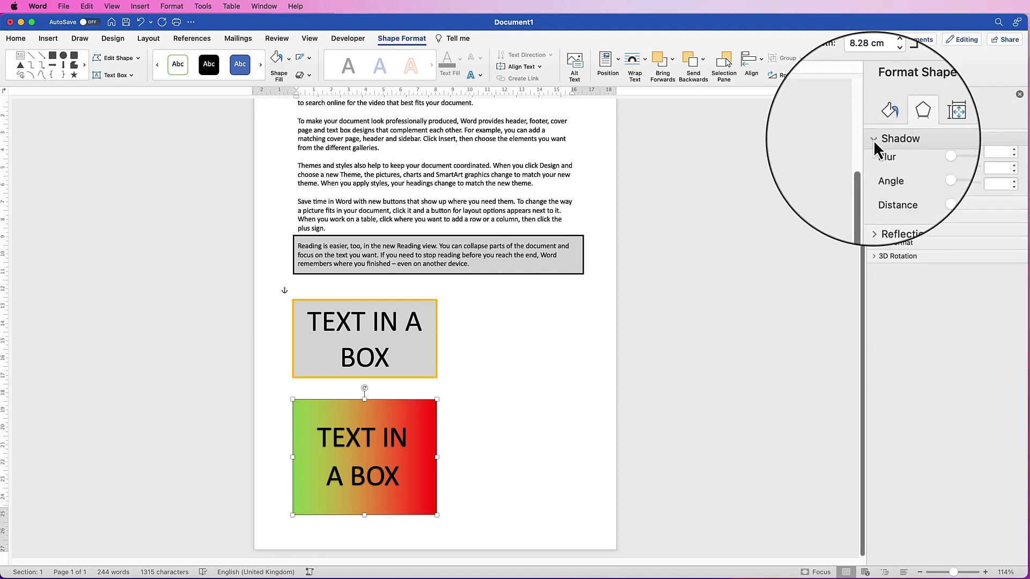
pyautogui.click(1008, 156)
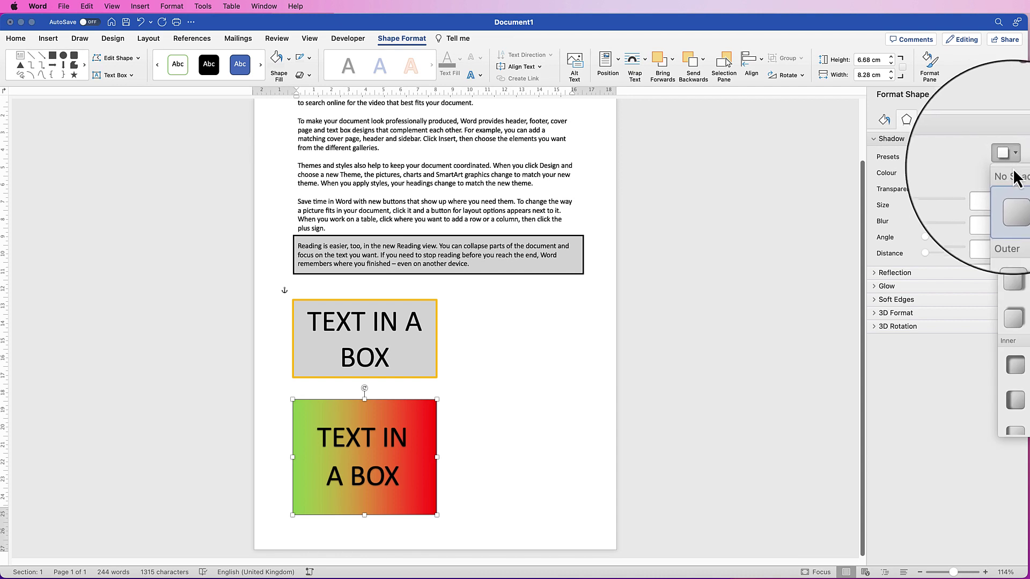
pyautogui.click(1011, 244)
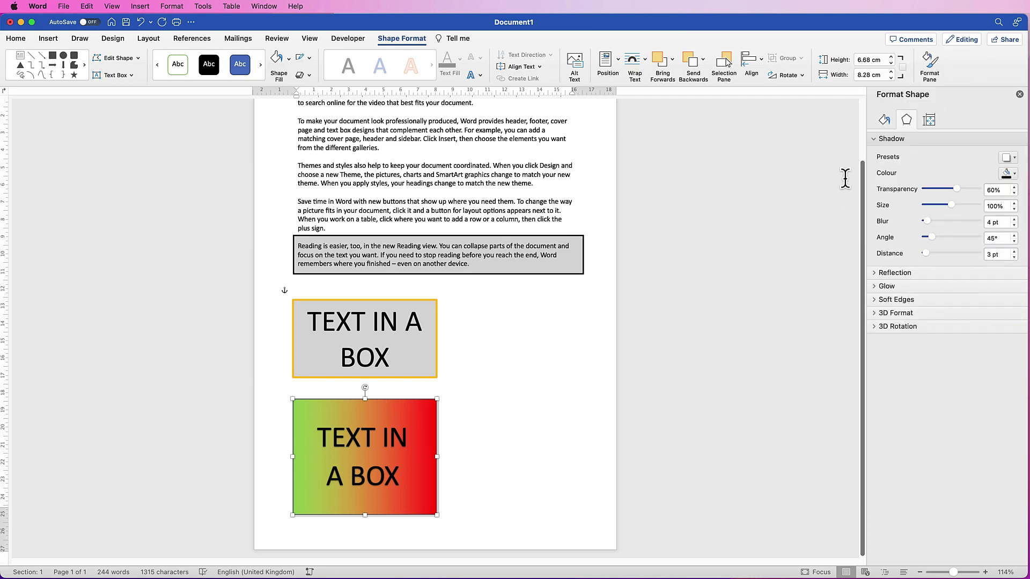
pyautogui.click(370, 434)
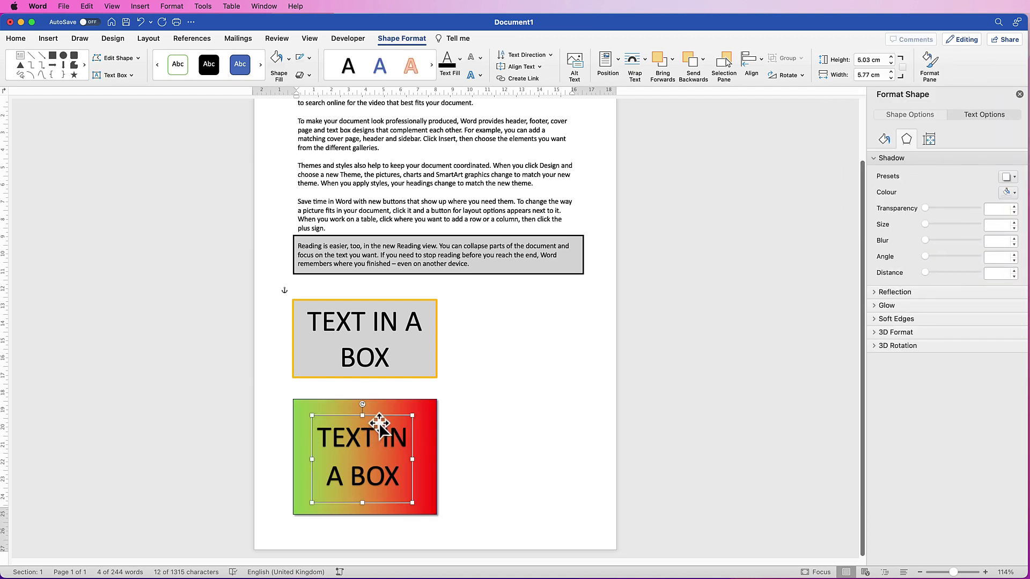
# - In the box's Text Options, try a gradient text fill, then revert to solid black fill
pyautogui.click(982, 115)
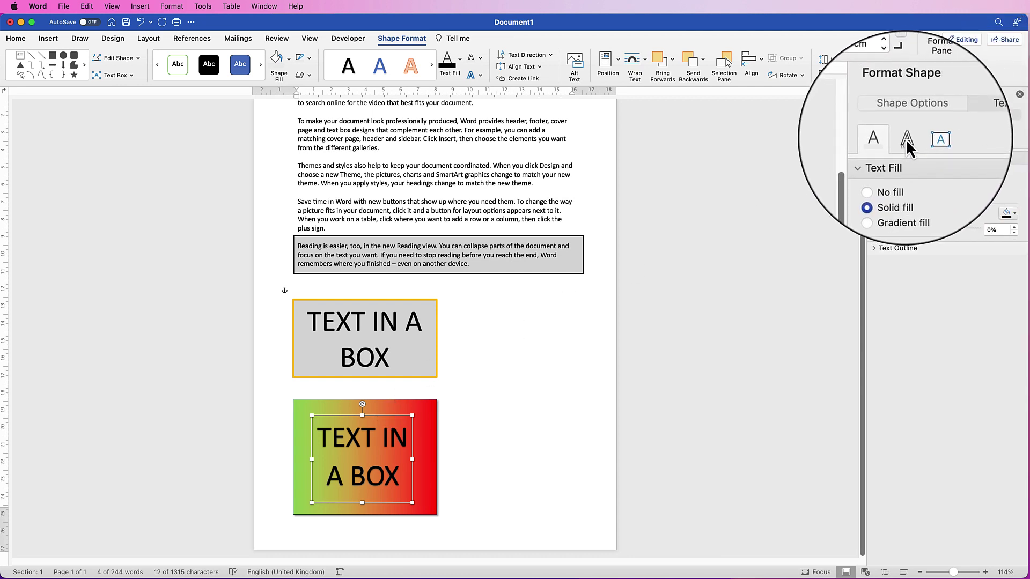
pyautogui.click(906, 139)
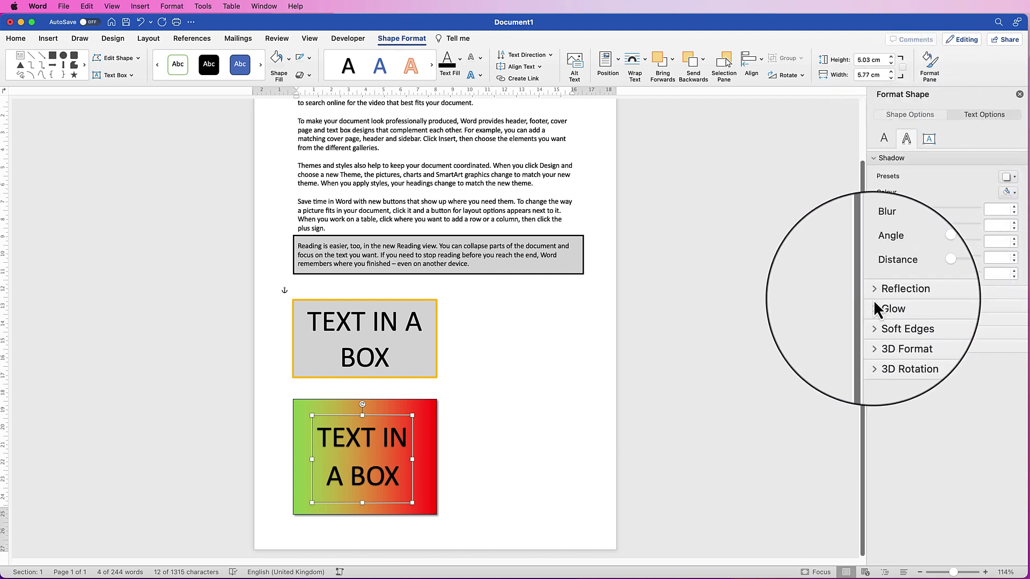
pyautogui.click(884, 138)
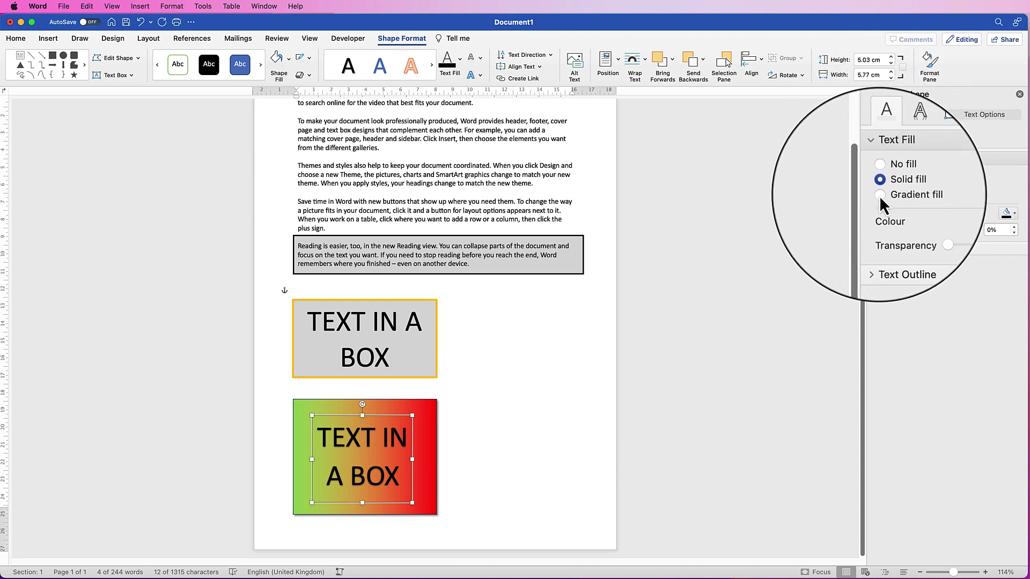
pyautogui.click(879, 196)
pyautogui.click(879, 185)
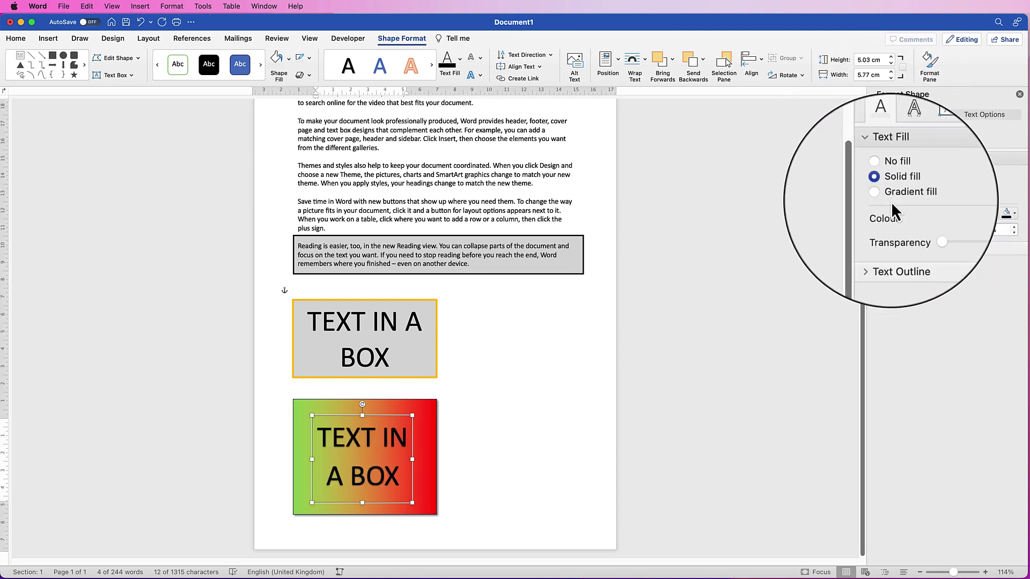
# - Try a coloured solid outline on the text, then set the text outline to No line
pyautogui.click(877, 249)
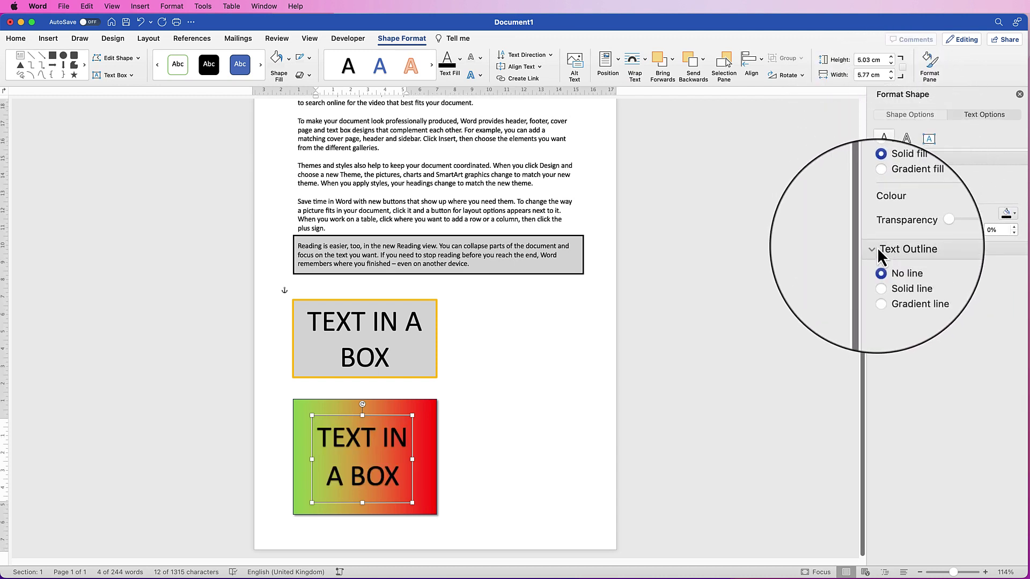
pyautogui.click(879, 275)
pyautogui.click(1013, 298)
pyautogui.click(992, 322)
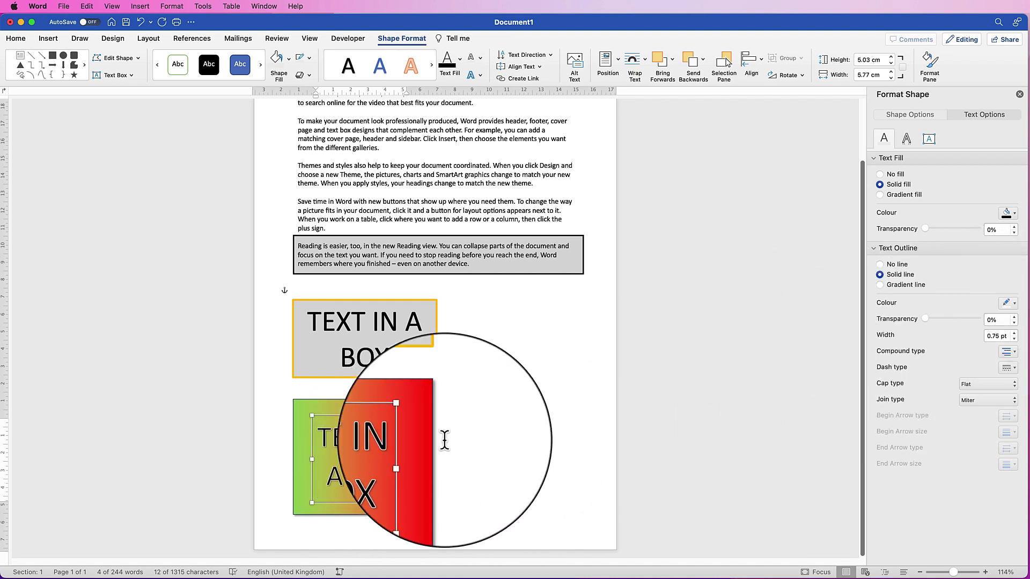
pyautogui.click(880, 262)
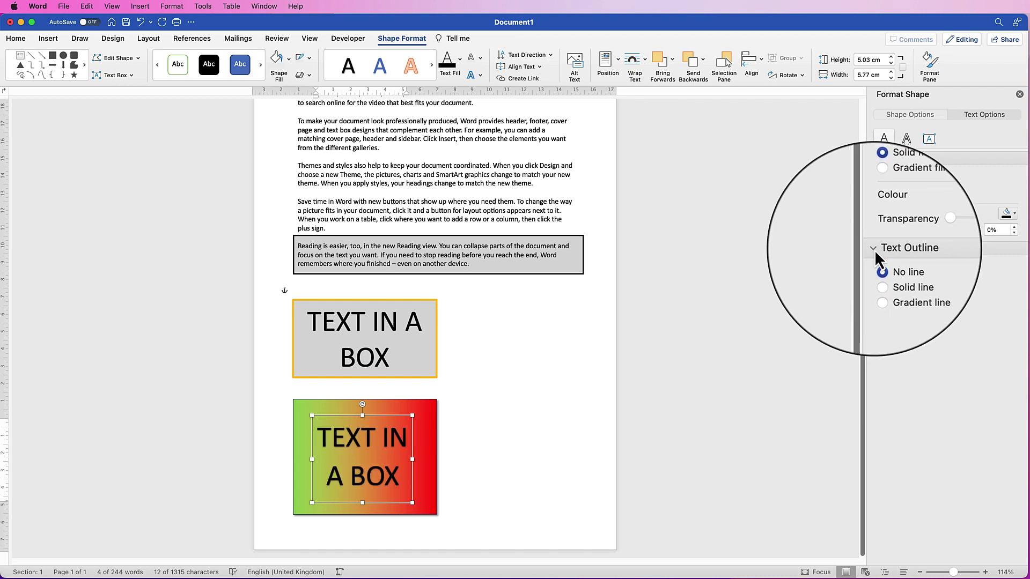
pyautogui.click(418, 478)
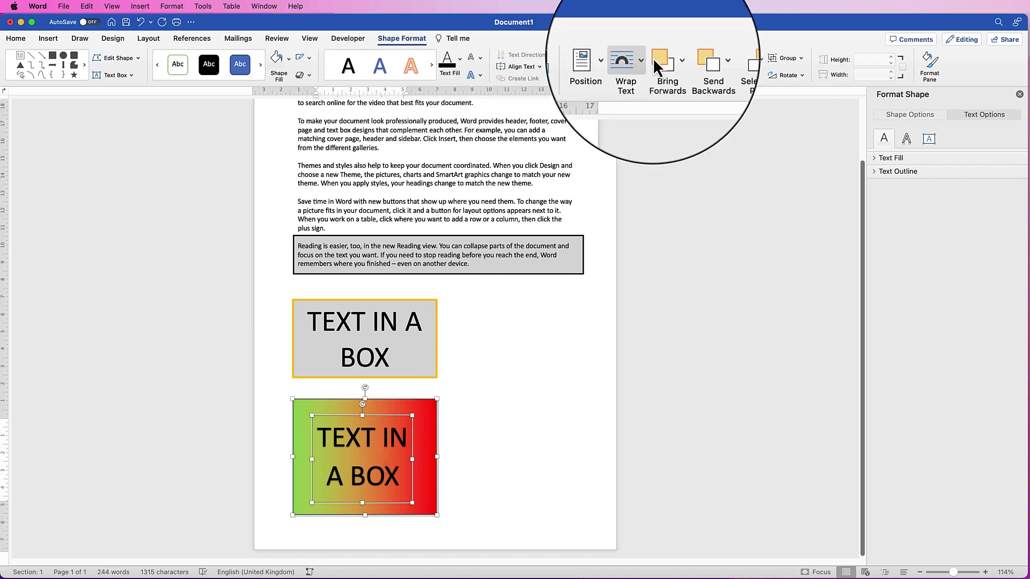
# - Align the inner text box to the centre and middle of the gradient box
pyautogui.click(761, 60)
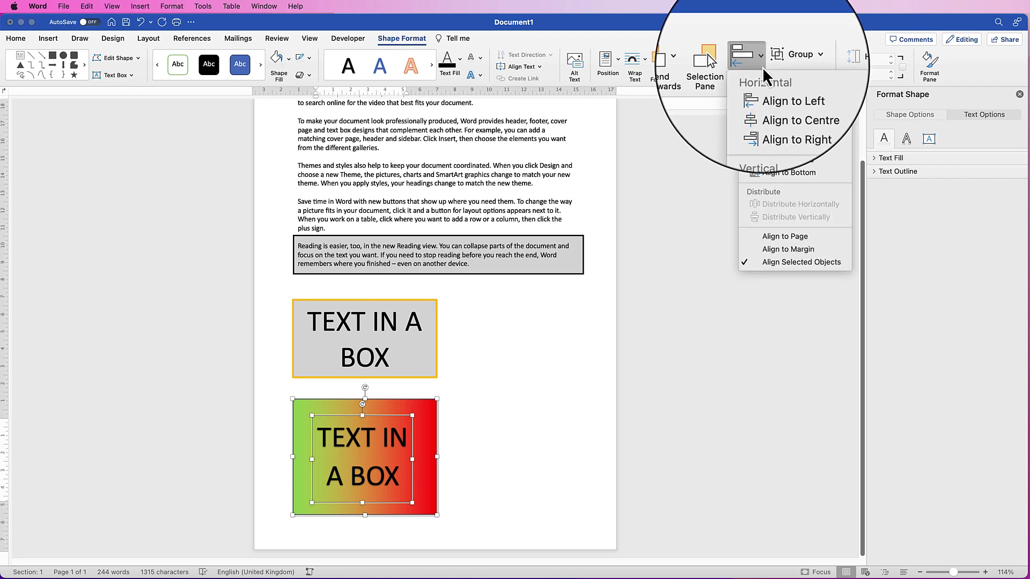
pyautogui.click(764, 104)
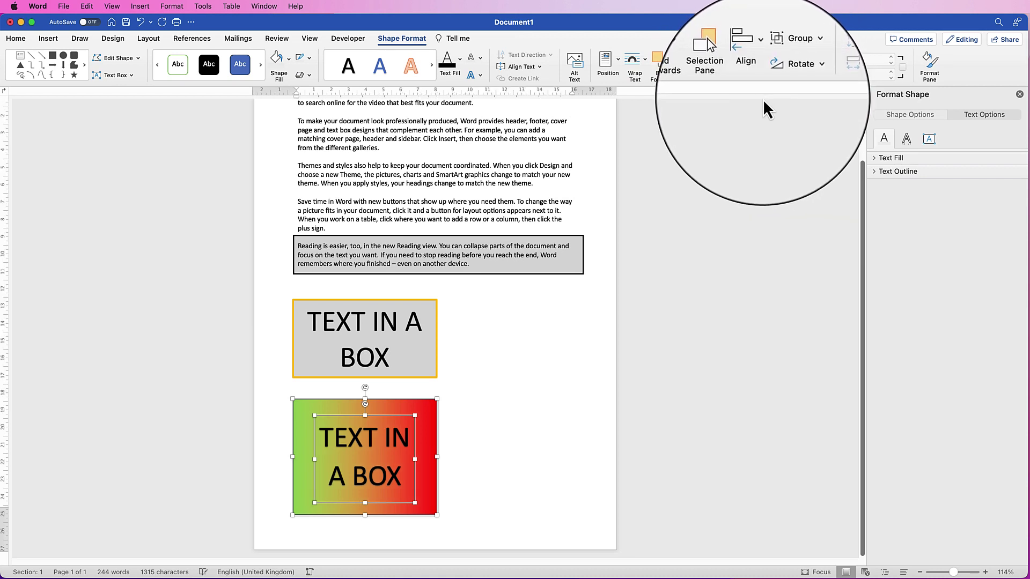
pyautogui.click(761, 60)
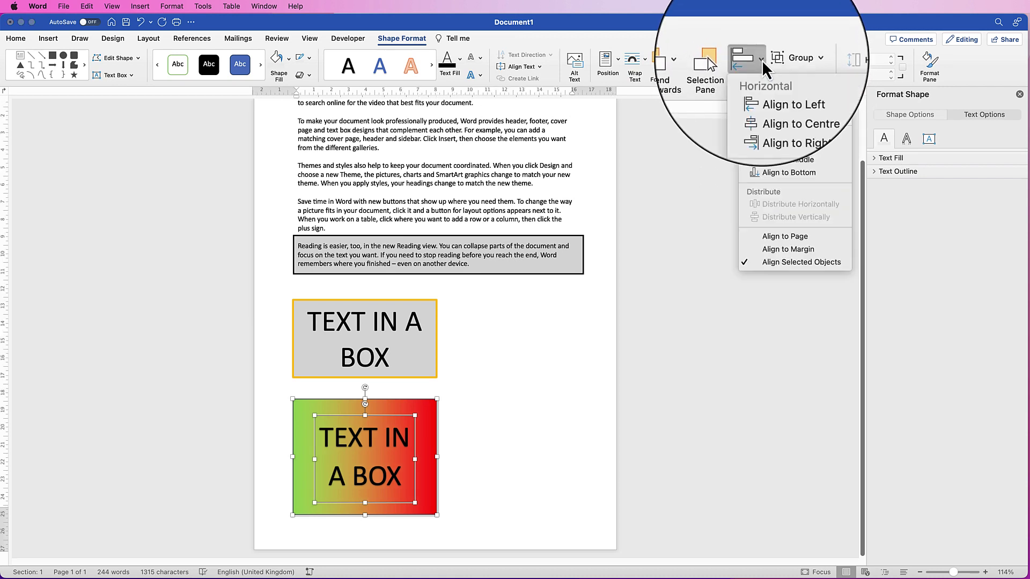
pyautogui.click(758, 158)
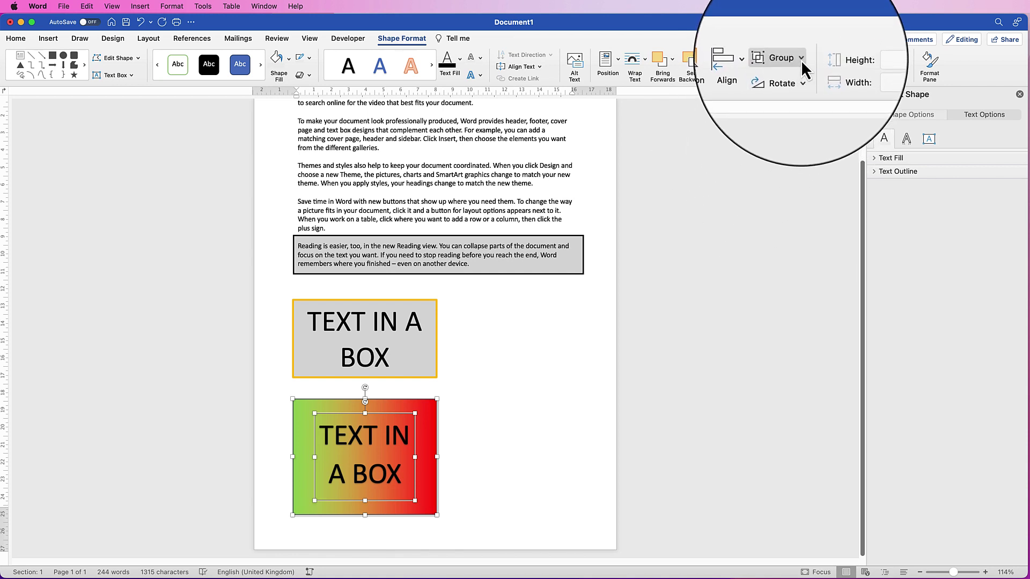
# - Group the text box with the gradient box and move the group up toward the grey box
pyautogui.click(801, 59)
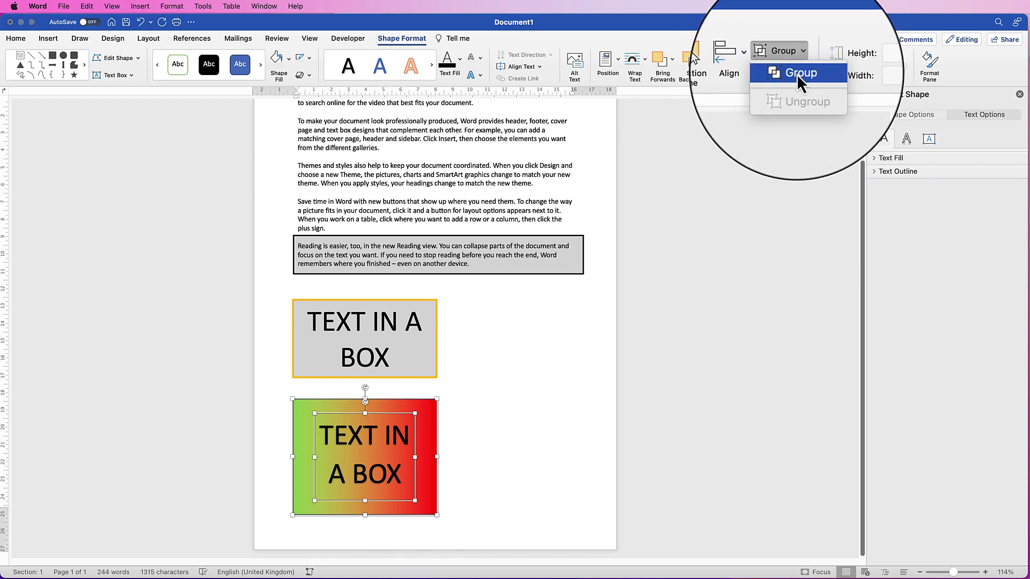
pyautogui.click(794, 71)
pyautogui.moveTo(379, 461)
pyautogui.mouseDown()
pyautogui.moveTo(541, 444)
pyautogui.moveTo(479, 398)
pyautogui.moveTo(445, 469)
pyautogui.moveTo(370, 455)
pyautogui.mouseUp()
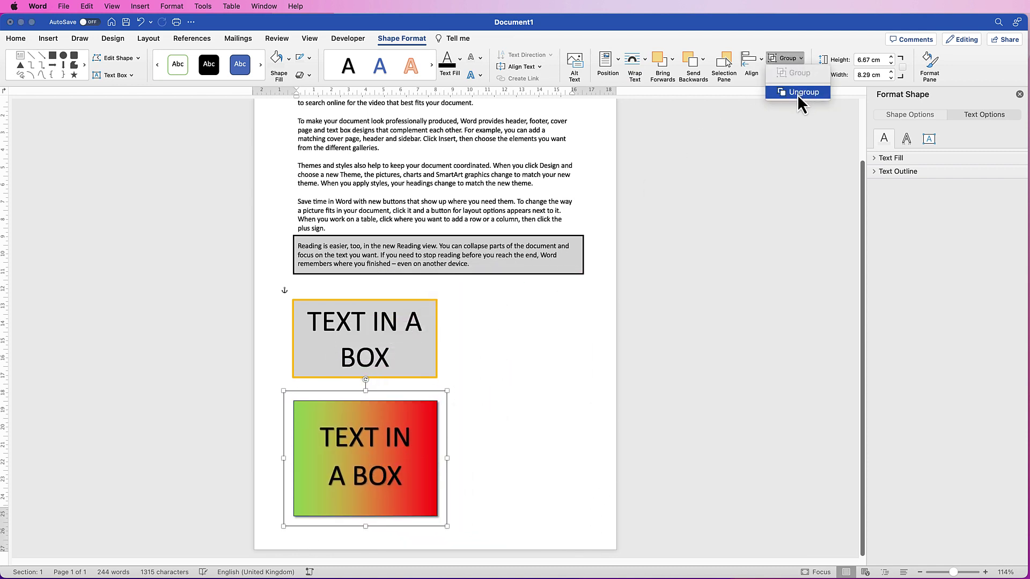
pyautogui.click(455, 430)
pyautogui.moveTo(362, 454)
pyautogui.mouseDown()
pyautogui.moveTo(381, 457)
pyautogui.moveTo(515, 401)
pyautogui.moveTo(494, 397)
pyautogui.moveTo(379, 458)
pyautogui.moveTo(352, 453)
pyautogui.mouseUp()
# - Insert the pencil-on-sticky-notes photo from Stock Images
pyautogui.click(511, 384)
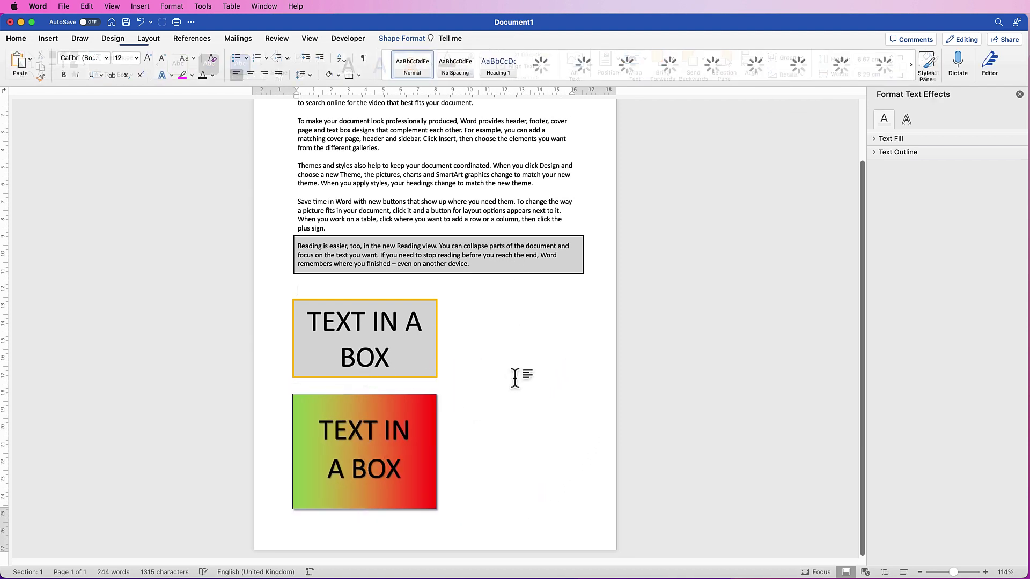
pyautogui.click(47, 38)
pyautogui.click(143, 60)
pyautogui.click(153, 118)
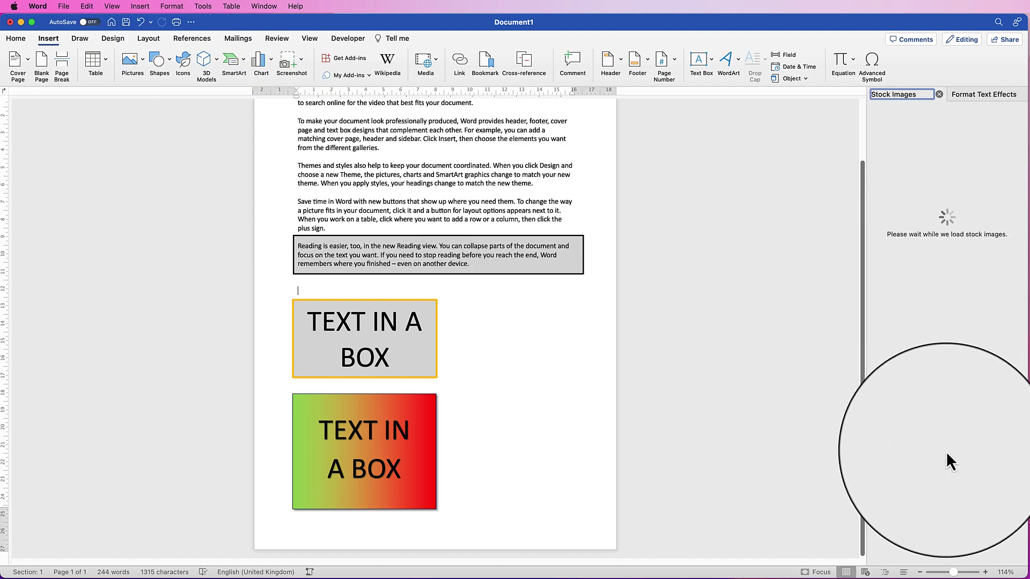
pyautogui.click(980, 496)
pyautogui.click(967, 552)
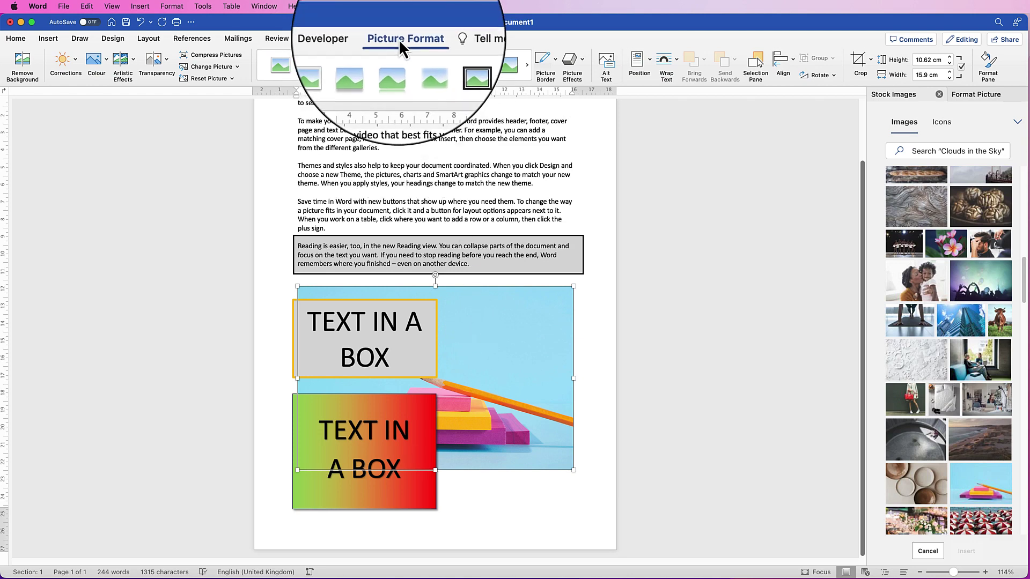
# - Set the photo to In Front of Text, shrink it to 5.99 × 8.99 cm, and place it beside the grey box
pyautogui.click(676, 63)
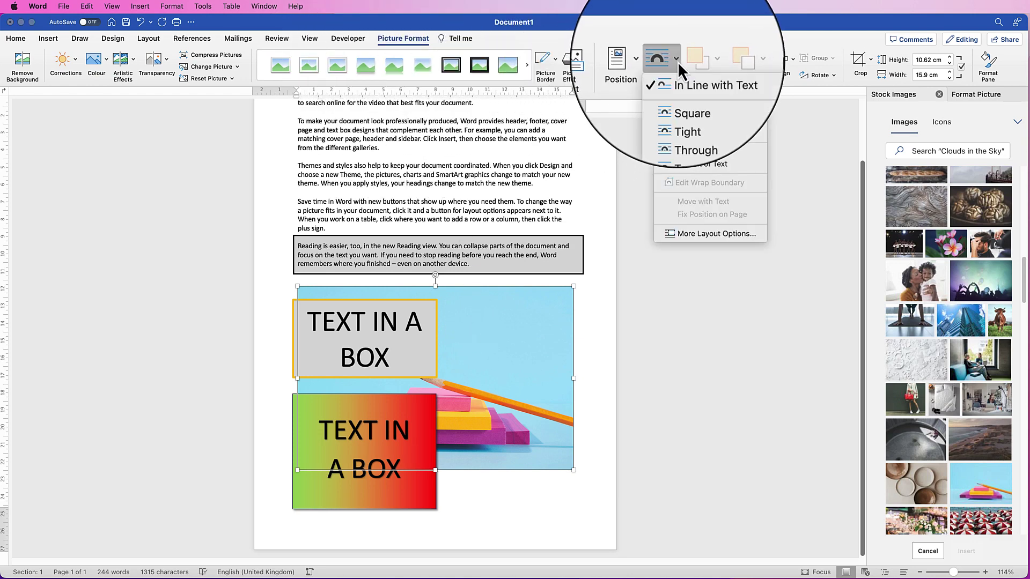
pyautogui.click(683, 166)
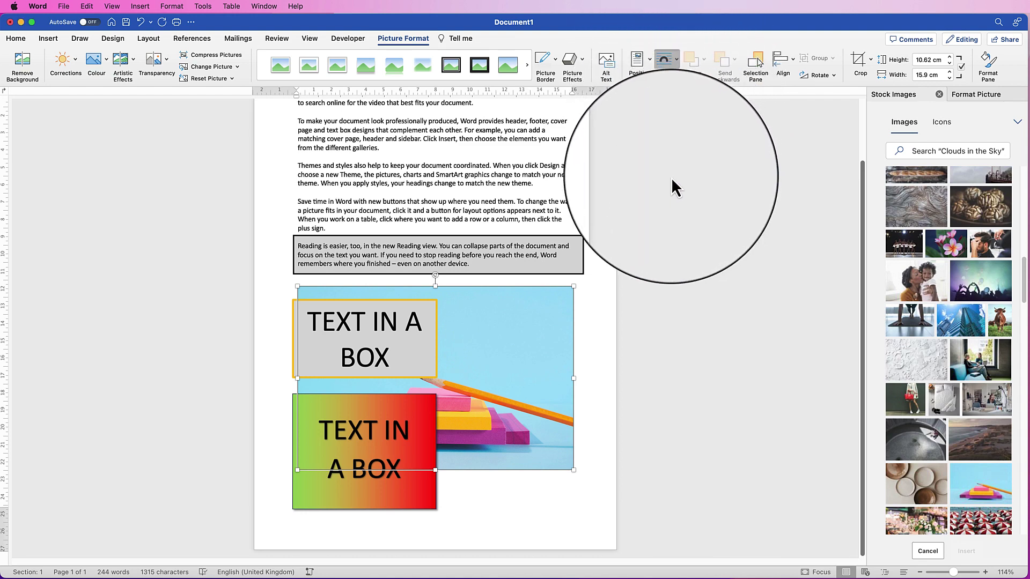
pyautogui.moveTo(297, 286); pyautogui.dragTo(436, 368)
pyautogui.moveTo(483, 399); pyautogui.dragTo(510, 329)
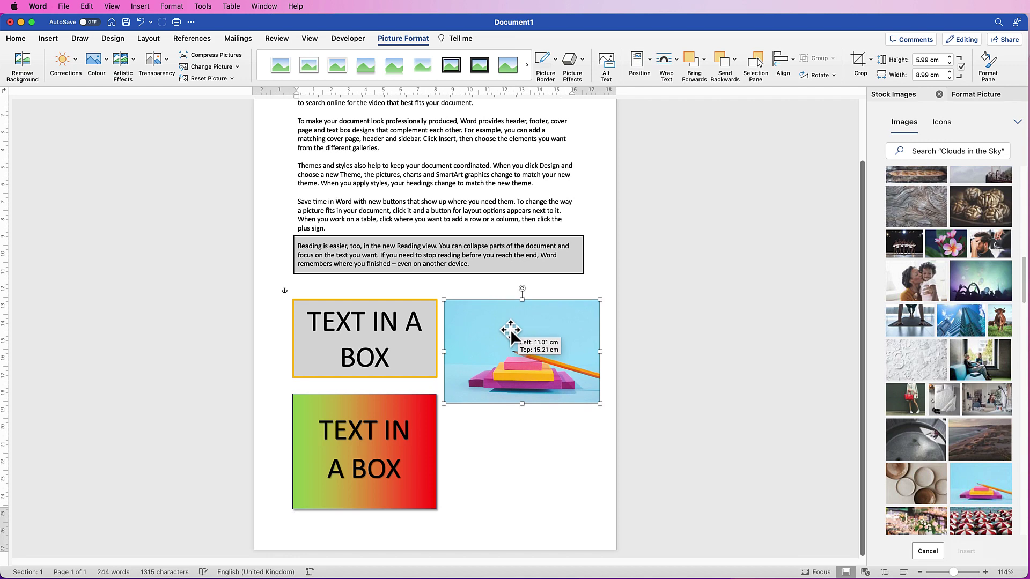
# - Draw a horizontal text box across the top of the photo and type 'ART & DESIGN'
pyautogui.click(488, 455)
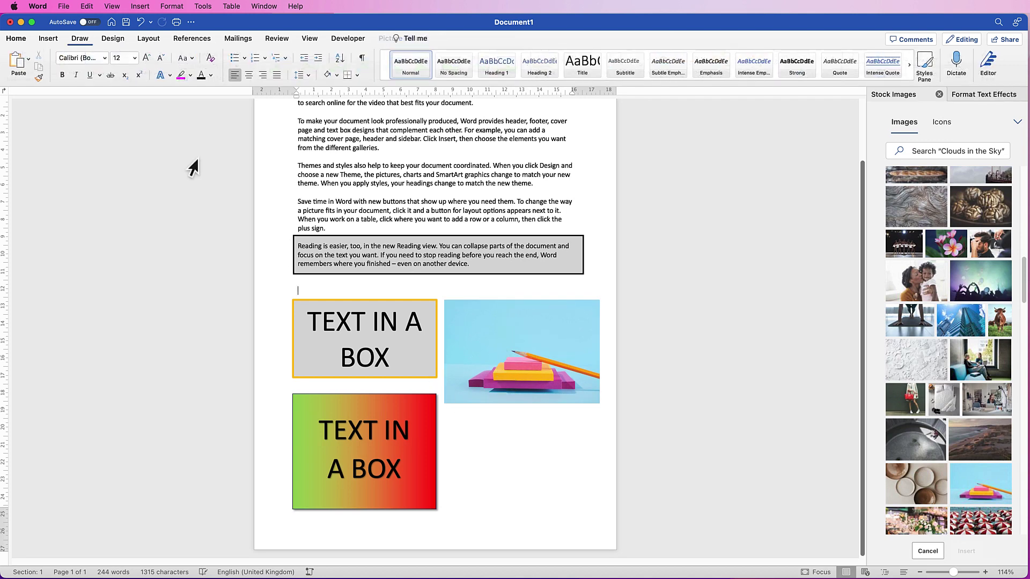
pyautogui.click(48, 38)
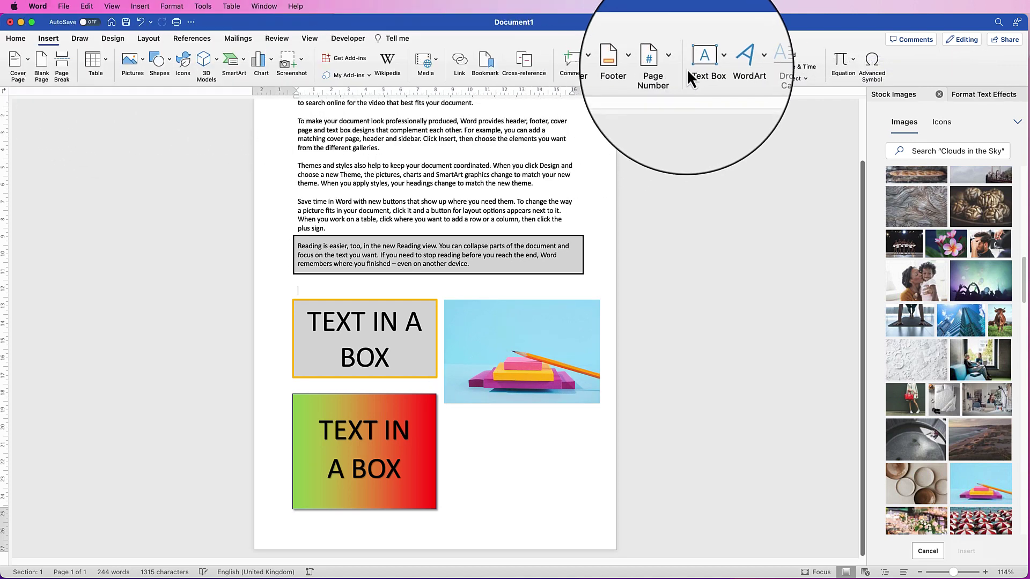
pyautogui.click(711, 60)
pyautogui.click(721, 89)
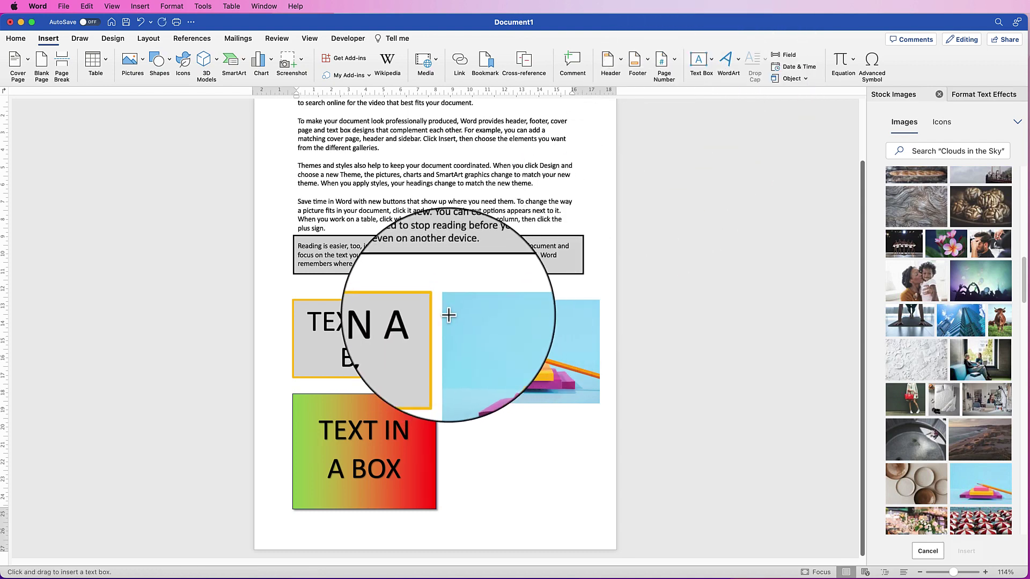
pyautogui.moveTo(450, 306); pyautogui.dragTo(592, 350)
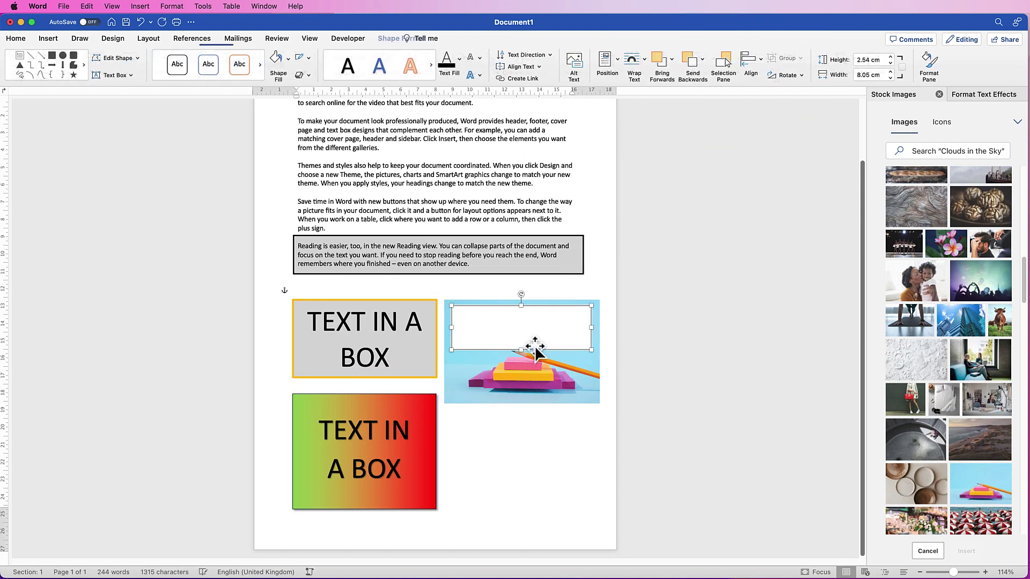
pyautogui.write('ART & DESIGN')
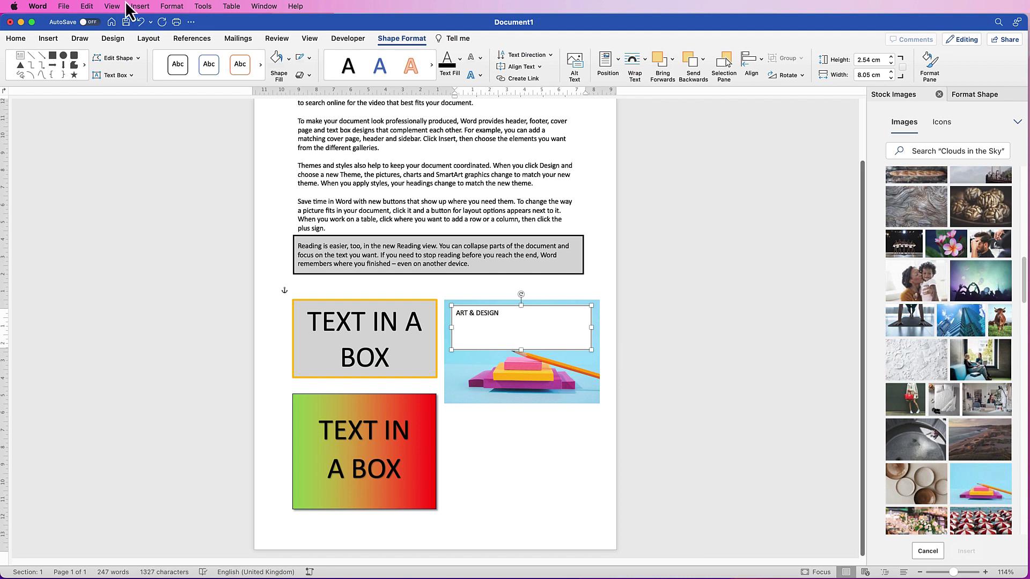
# - Enlarge the 'ART & DESIGN' text three font sizes and centre it in its box
pyautogui.moveTo(505, 346); pyautogui.dragTo(459, 312)
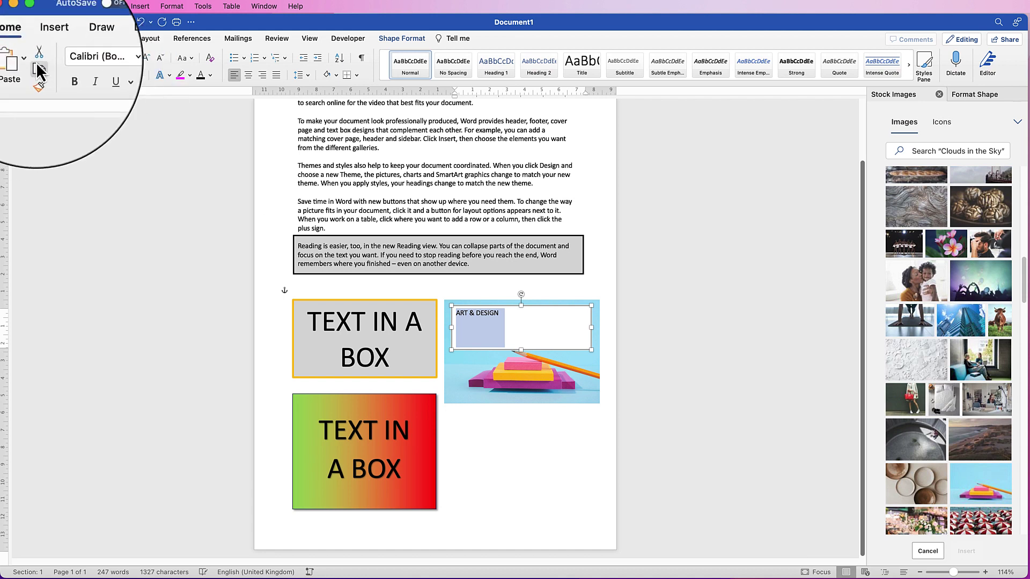
pyautogui.click(146, 60)
pyautogui.click(146, 59)
pyautogui.click(146, 59)
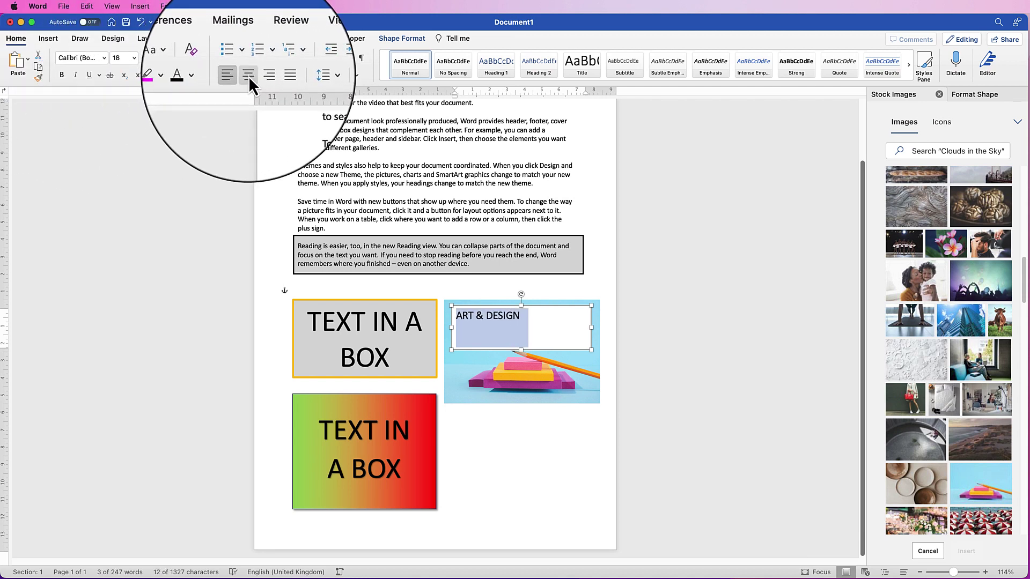
pyautogui.click(249, 75)
# - Give the caption box No Outline and No Fill, and shorten it to fit the text
pyautogui.click(387, 40)
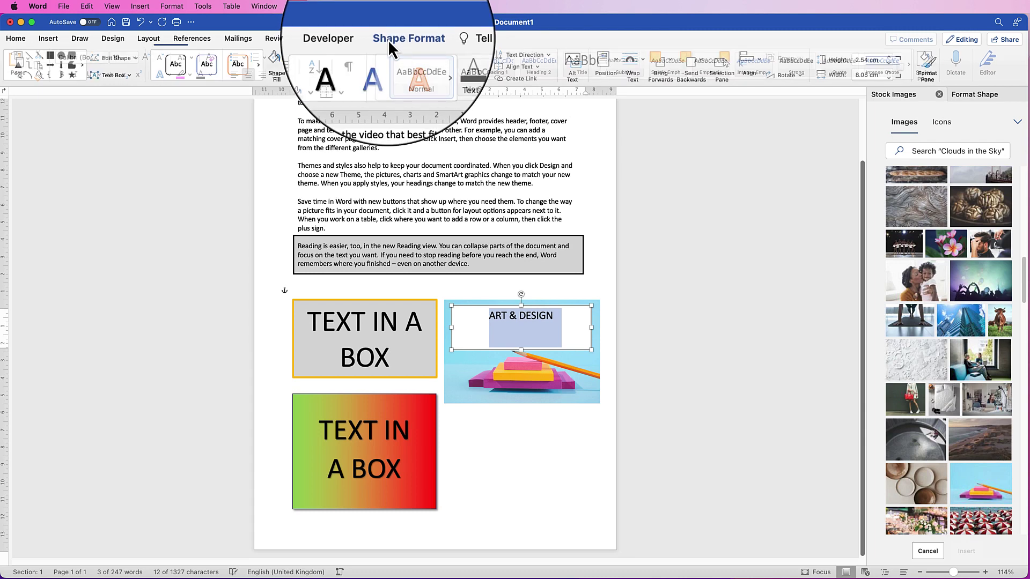
pyautogui.click(309, 59)
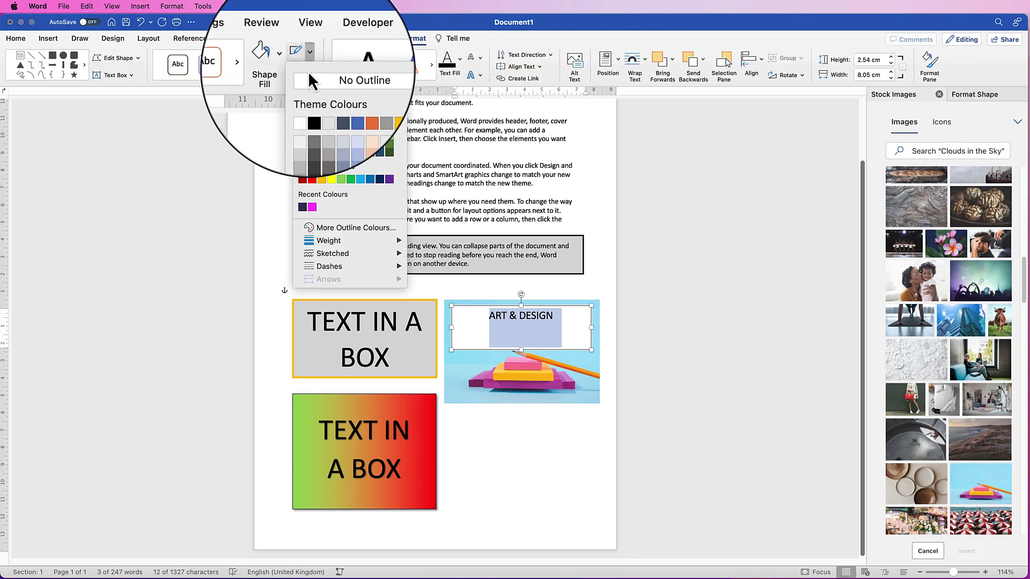
pyautogui.click(308, 80)
pyautogui.click(290, 59)
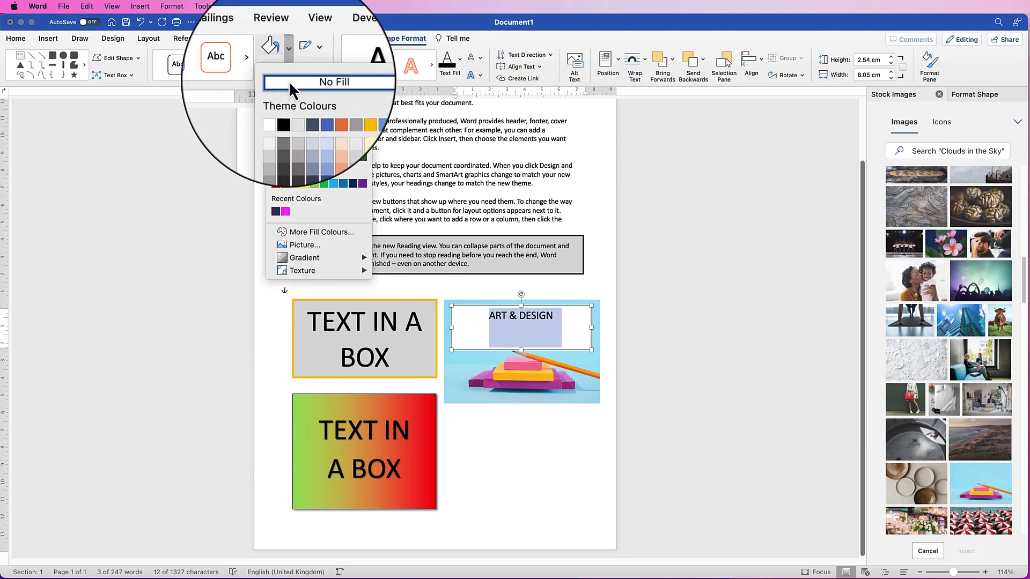
pyautogui.click(289, 80)
pyautogui.moveTo(521, 349); pyautogui.dragTo(529, 321)
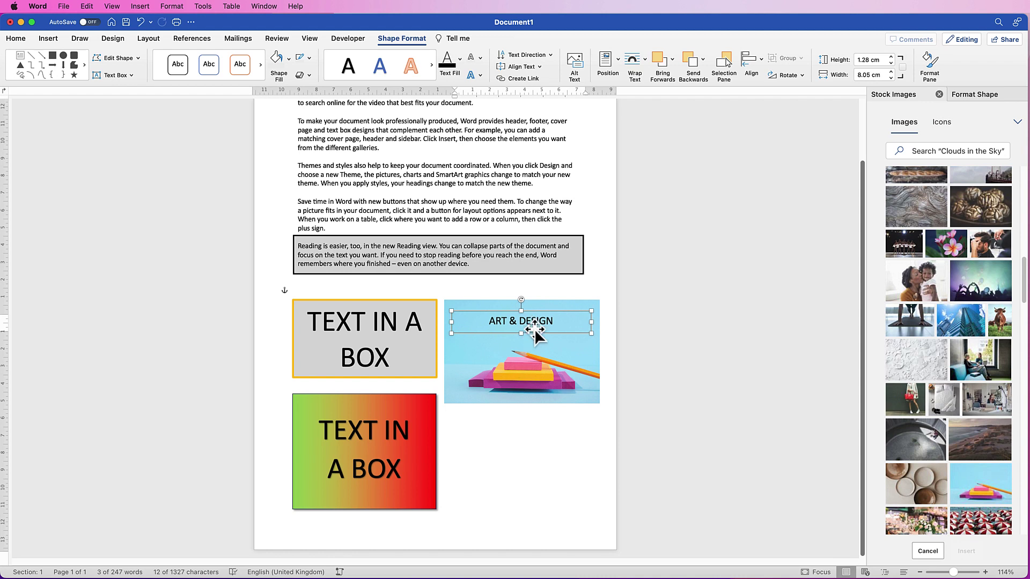
# - Align the caption to the horizontal centre of the photo
pyautogui.keyDown('shift'); pyautogui.click(523, 361); pyautogui.keyUp('shift')
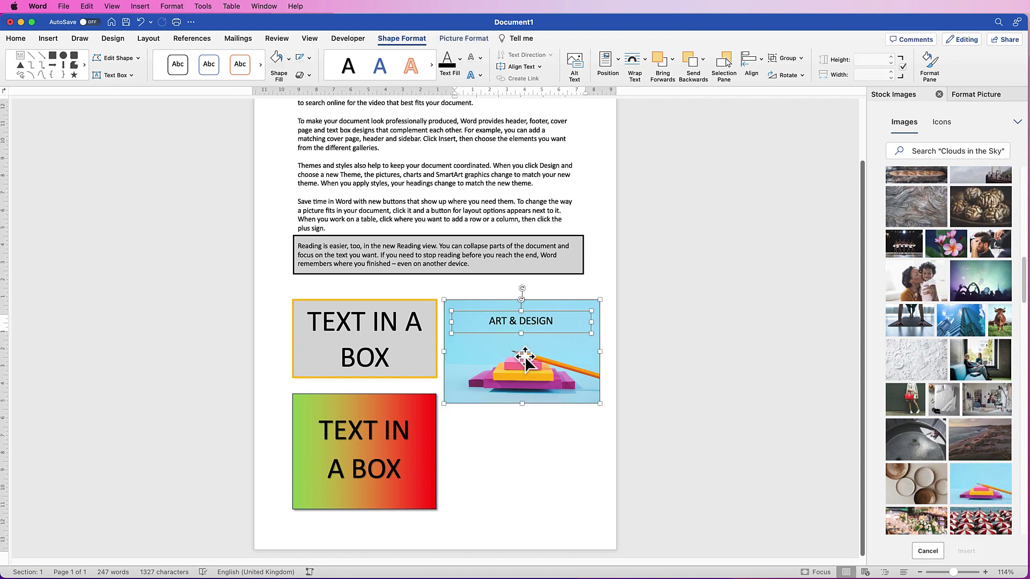
pyautogui.click(761, 59)
pyautogui.click(777, 108)
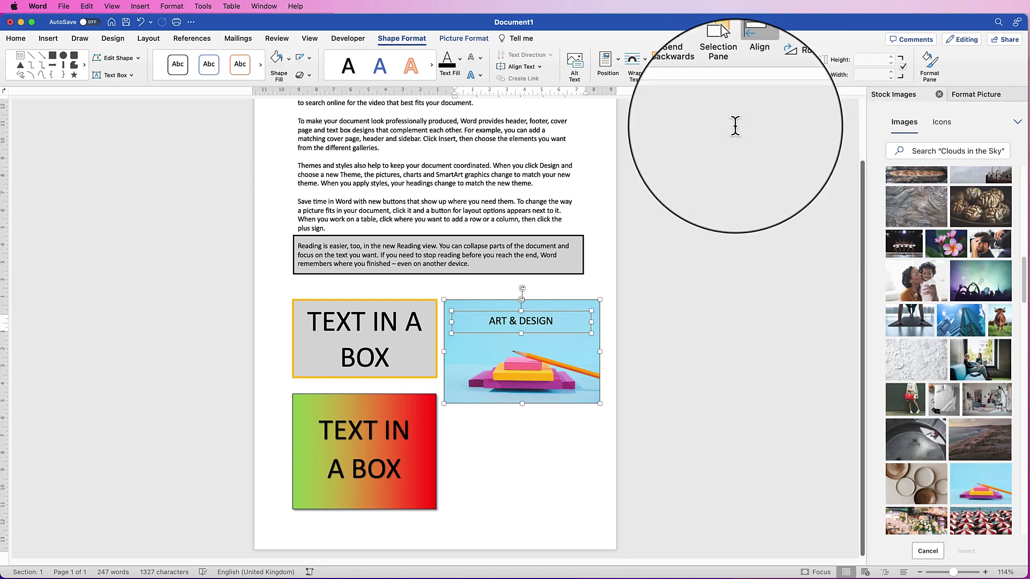
pyautogui.click(524, 432)
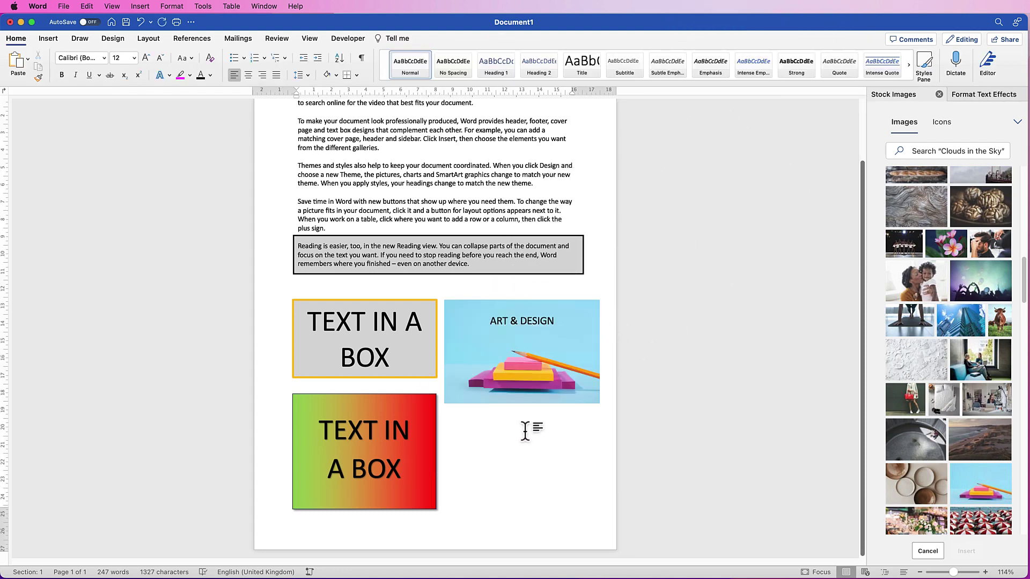